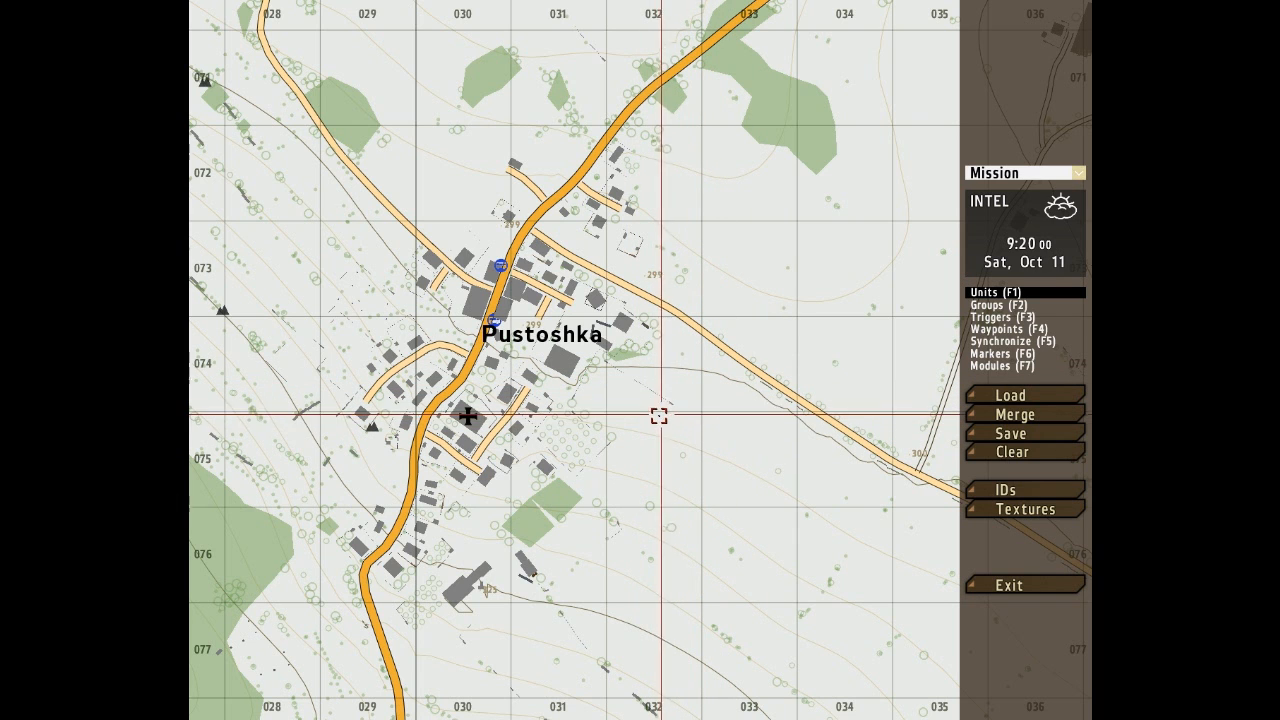
# - Place a BLUFOR USMC Rifleman as the player with the rank of Sergeant in the field east of Pustoshka
pyautogui.scroll(-2, 605, 400)
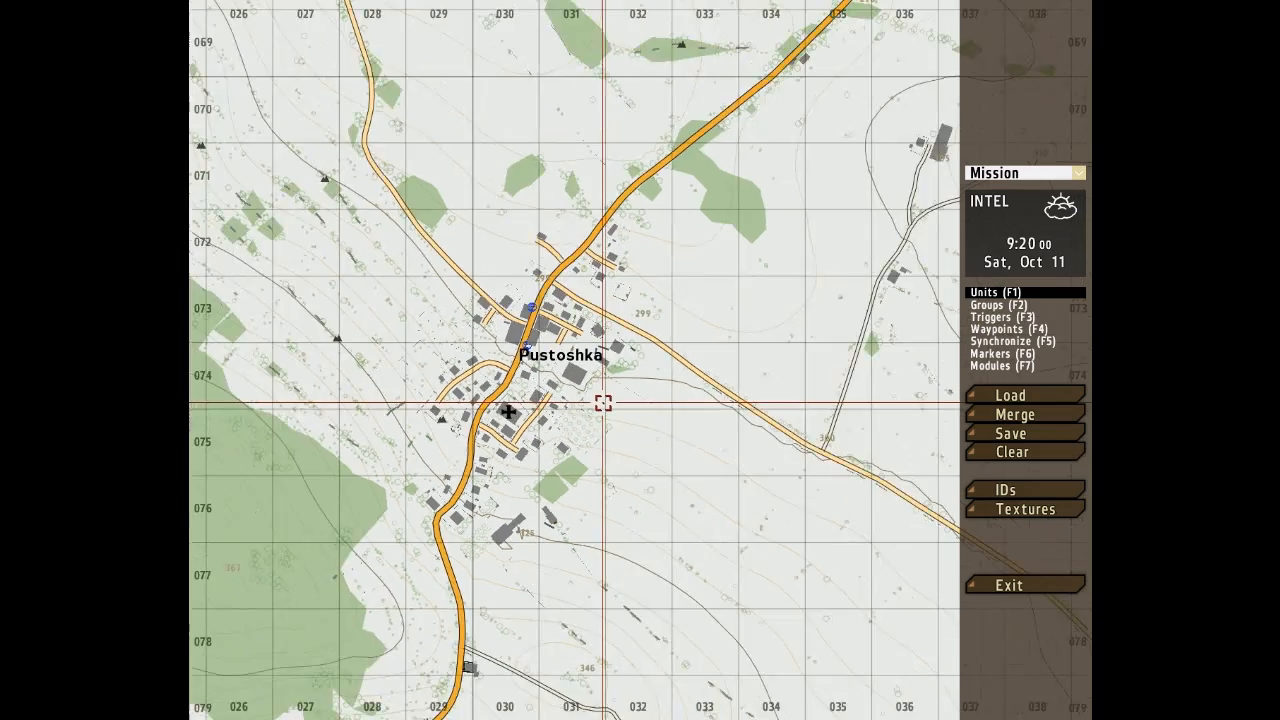
pyautogui.scroll(5, 605, 398)
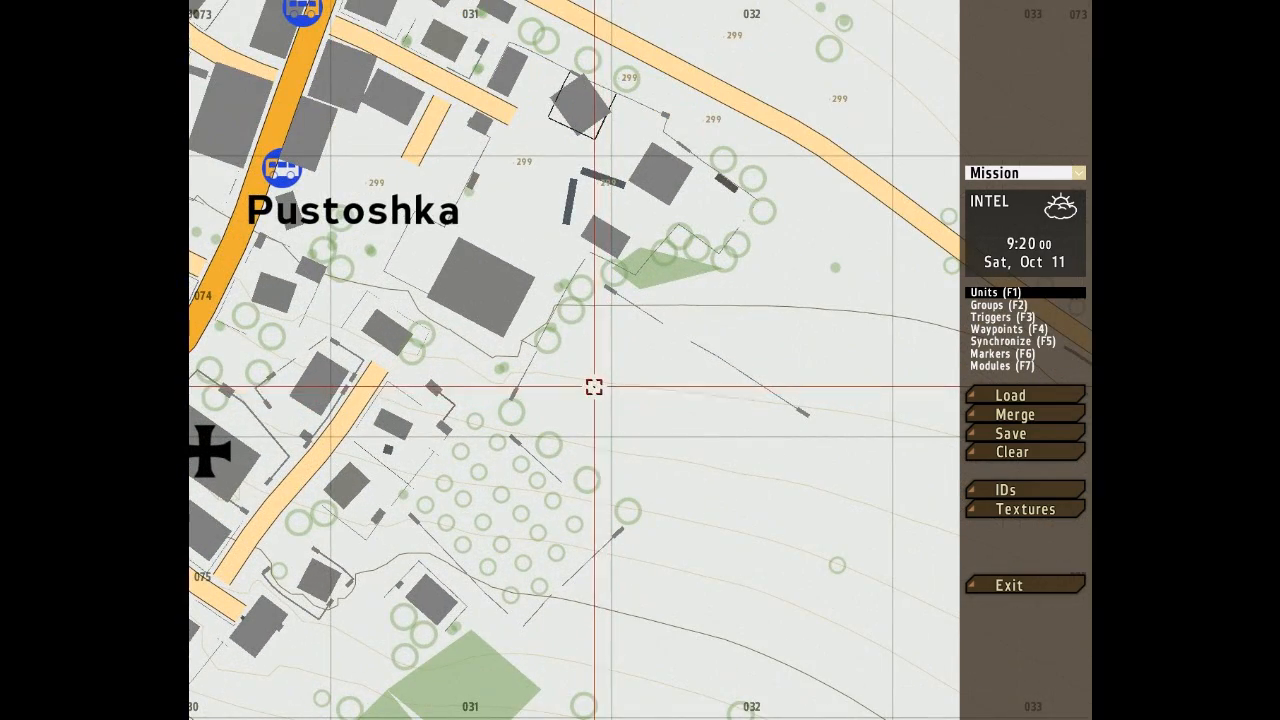
pyautogui.doubleClick(591, 383)
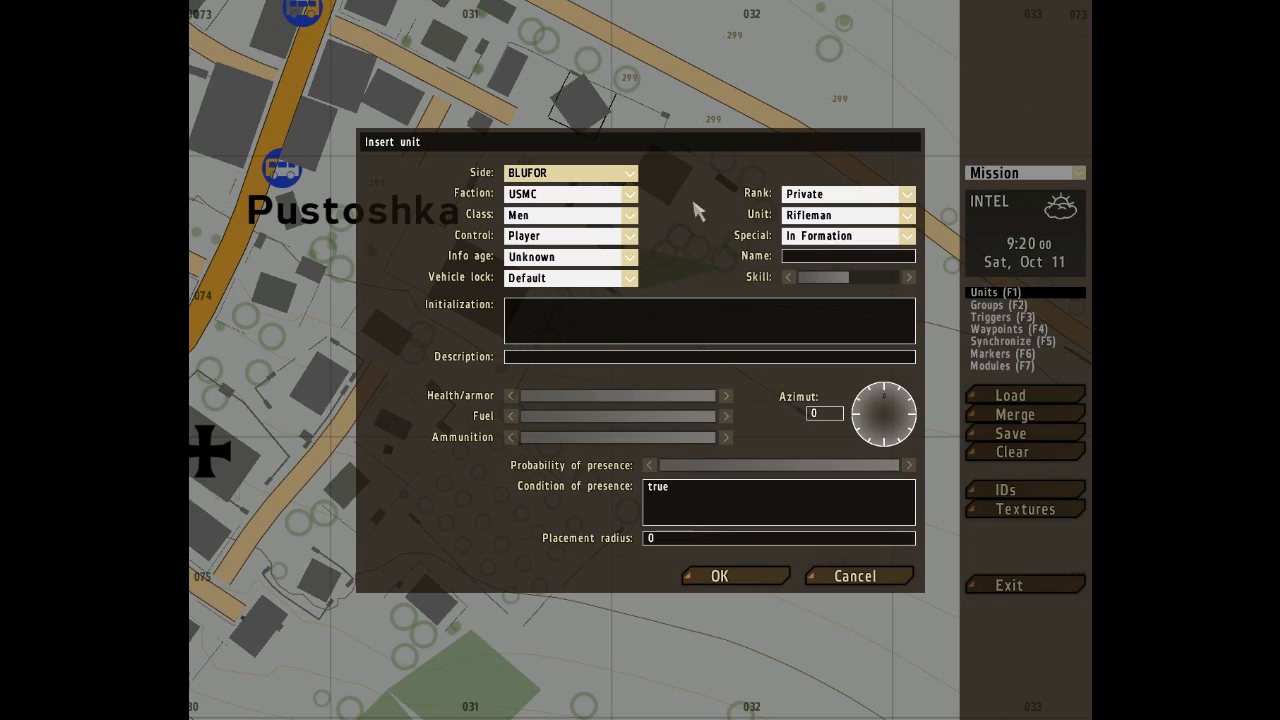
pyautogui.click(810, 198)
pyautogui.click(822, 244)
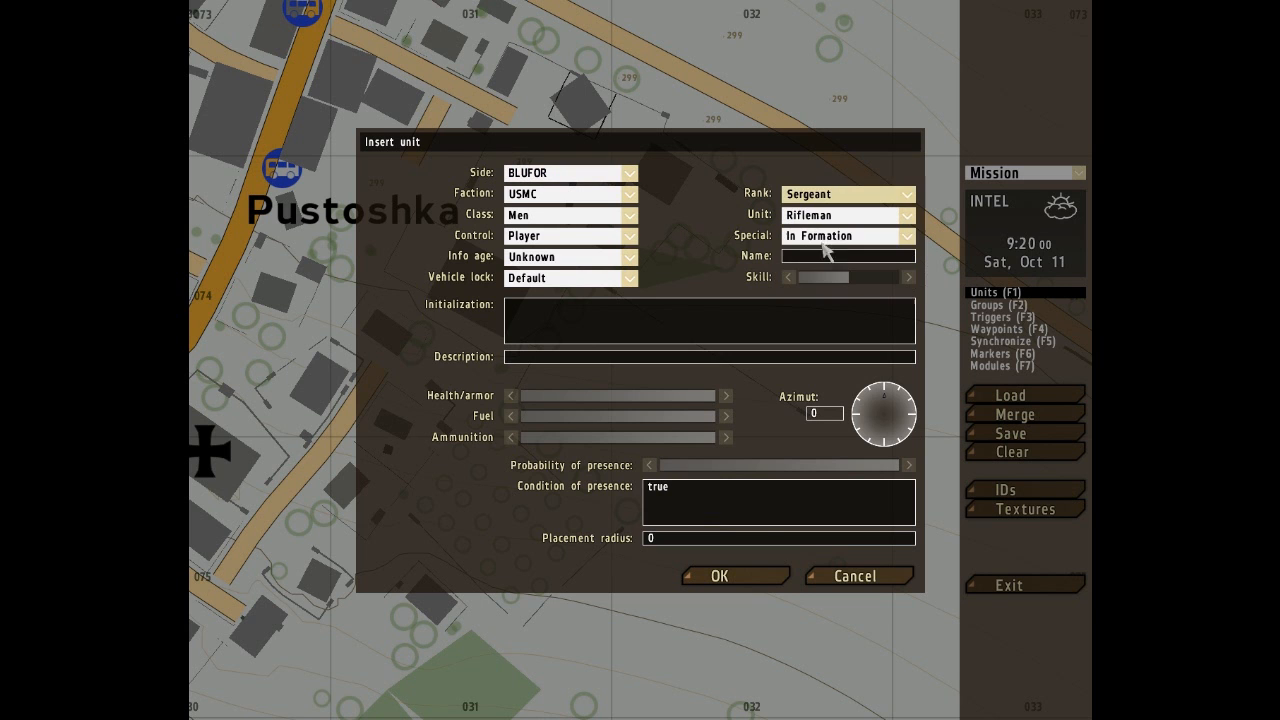
pyautogui.click(758, 575)
# - Add two non-playable USMC Riflemen with the rank of Private just east of the player unit
pyautogui.doubleClick(643, 426)
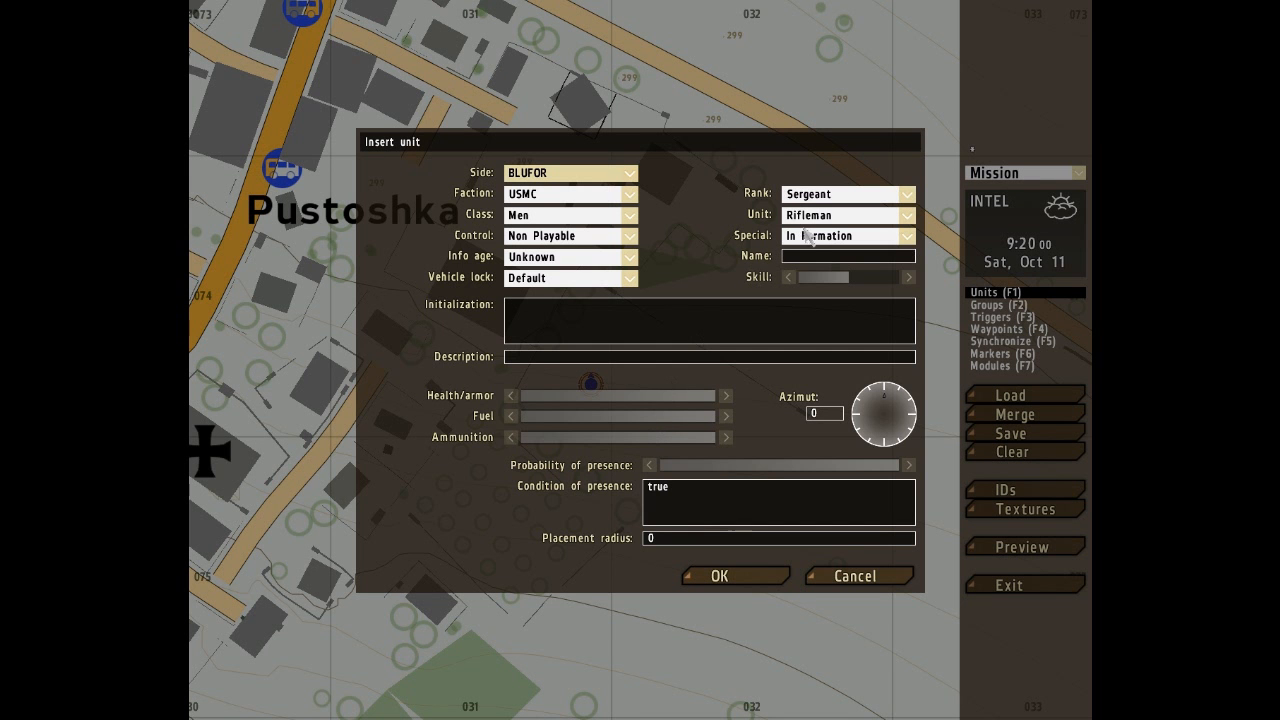
pyautogui.click(840, 200)
pyautogui.click(808, 209)
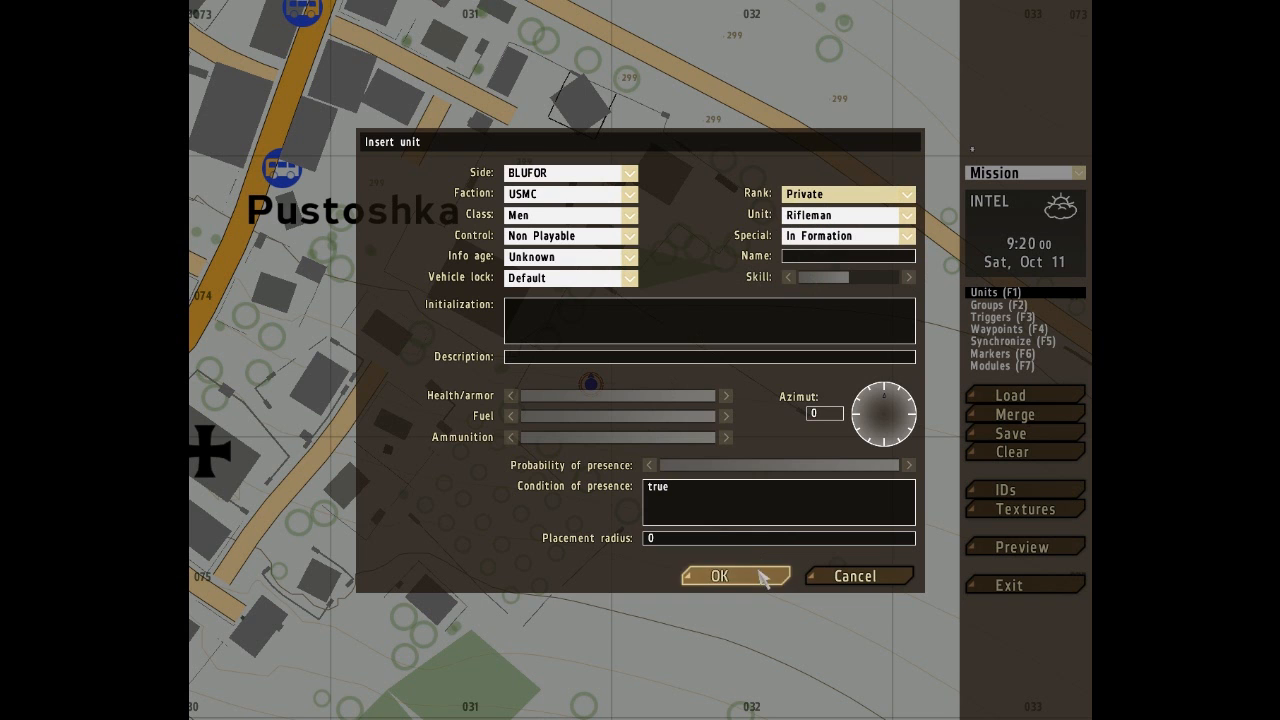
pyautogui.click(719, 575)
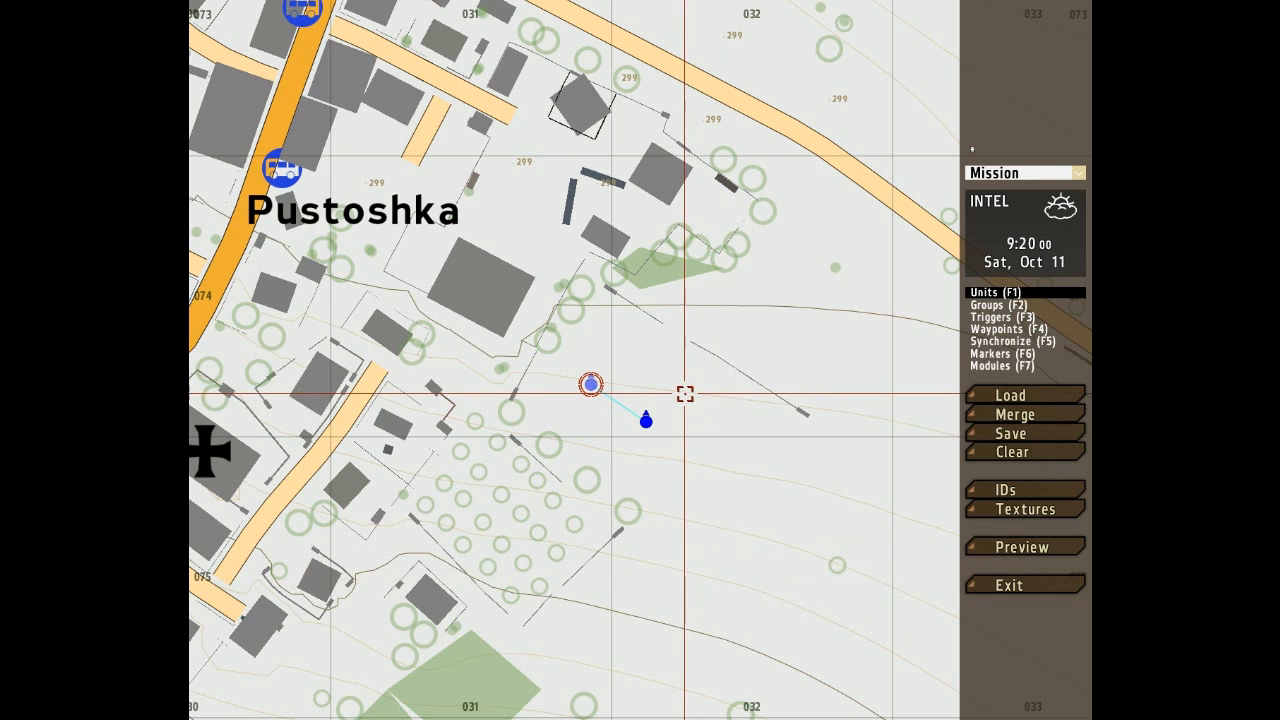
pyautogui.doubleClick(686, 395)
pyautogui.click(766, 578)
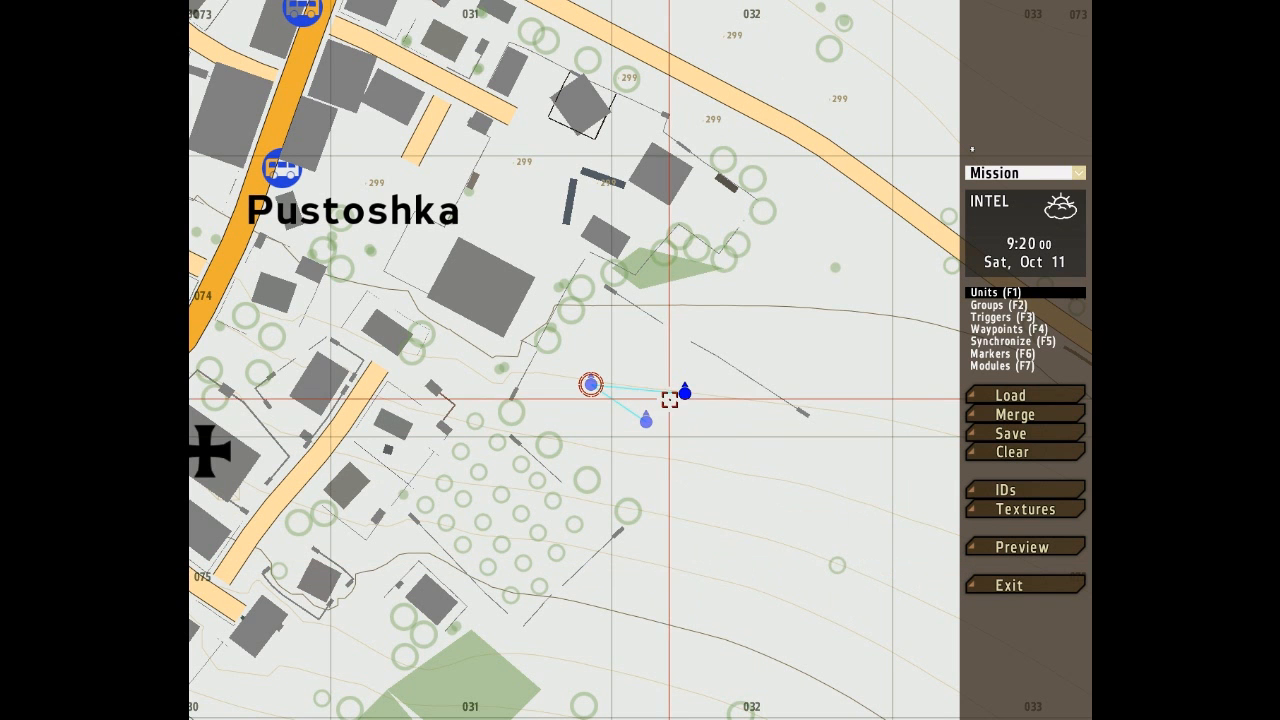
# - Switch to group editing and unlink the player's Rifleman from the other two Riflemen
pyautogui.click(984, 307)
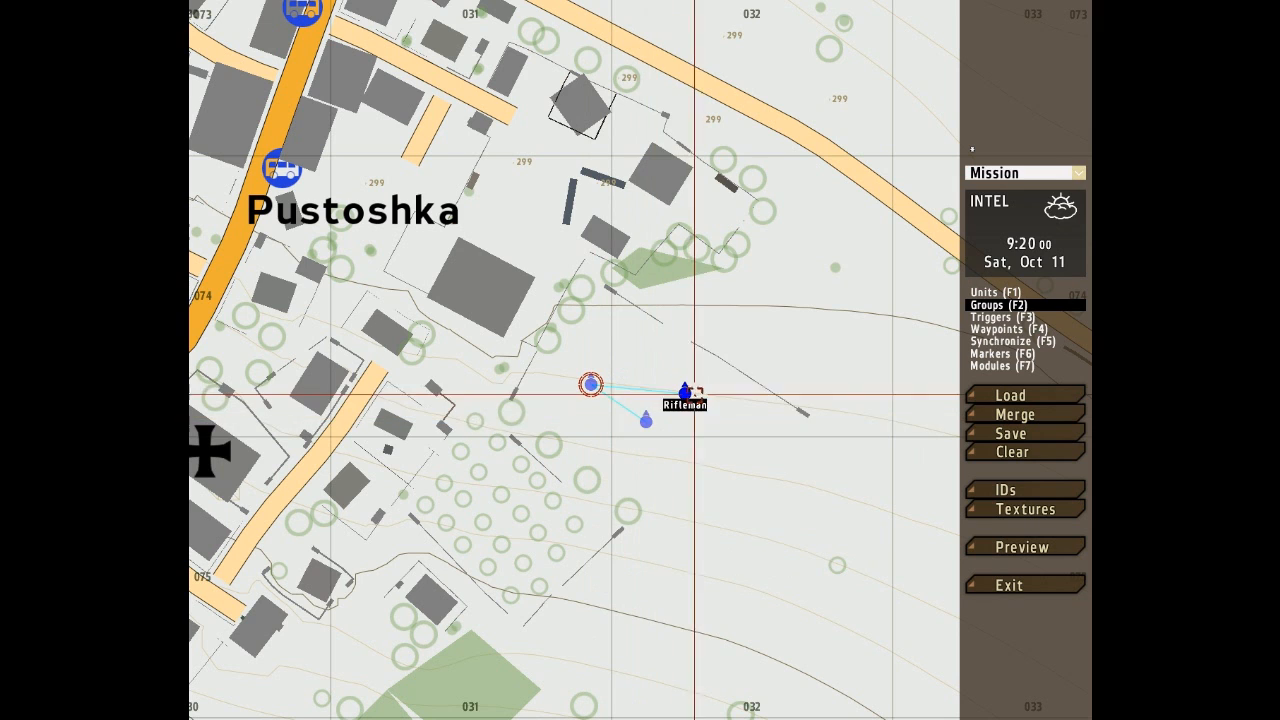
pyautogui.click(590, 384)
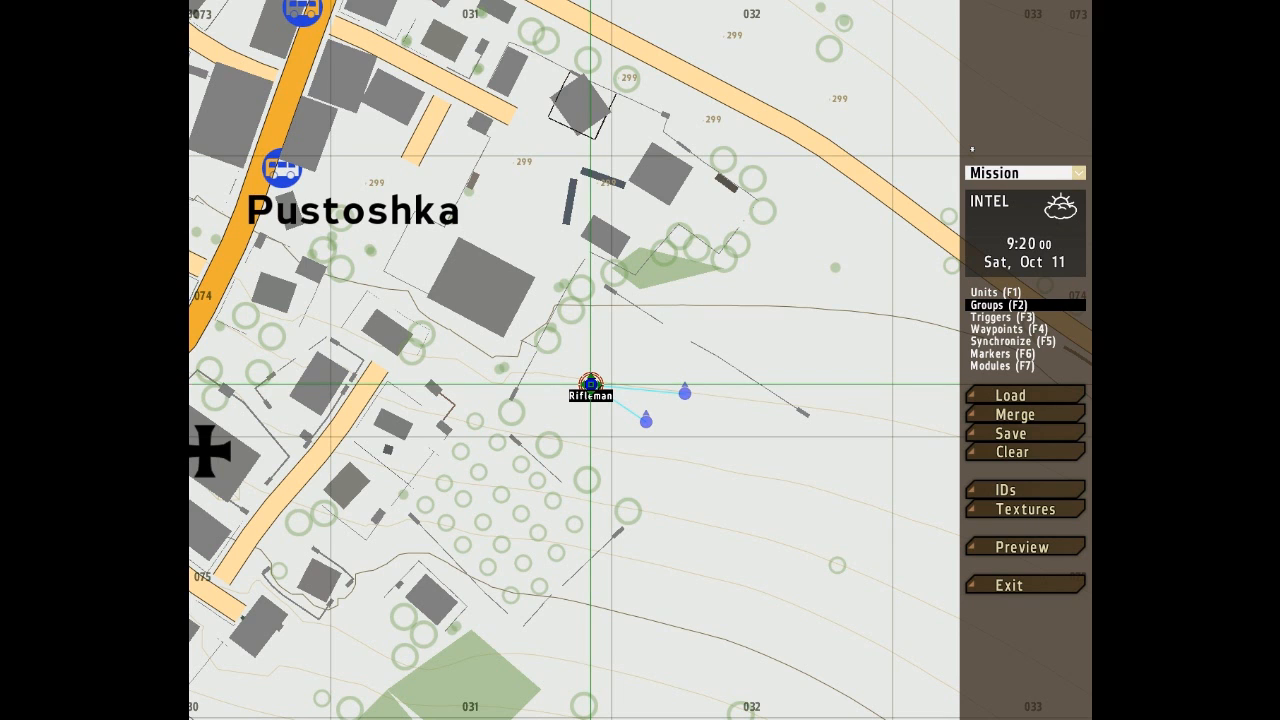
pyautogui.click(598, 328)
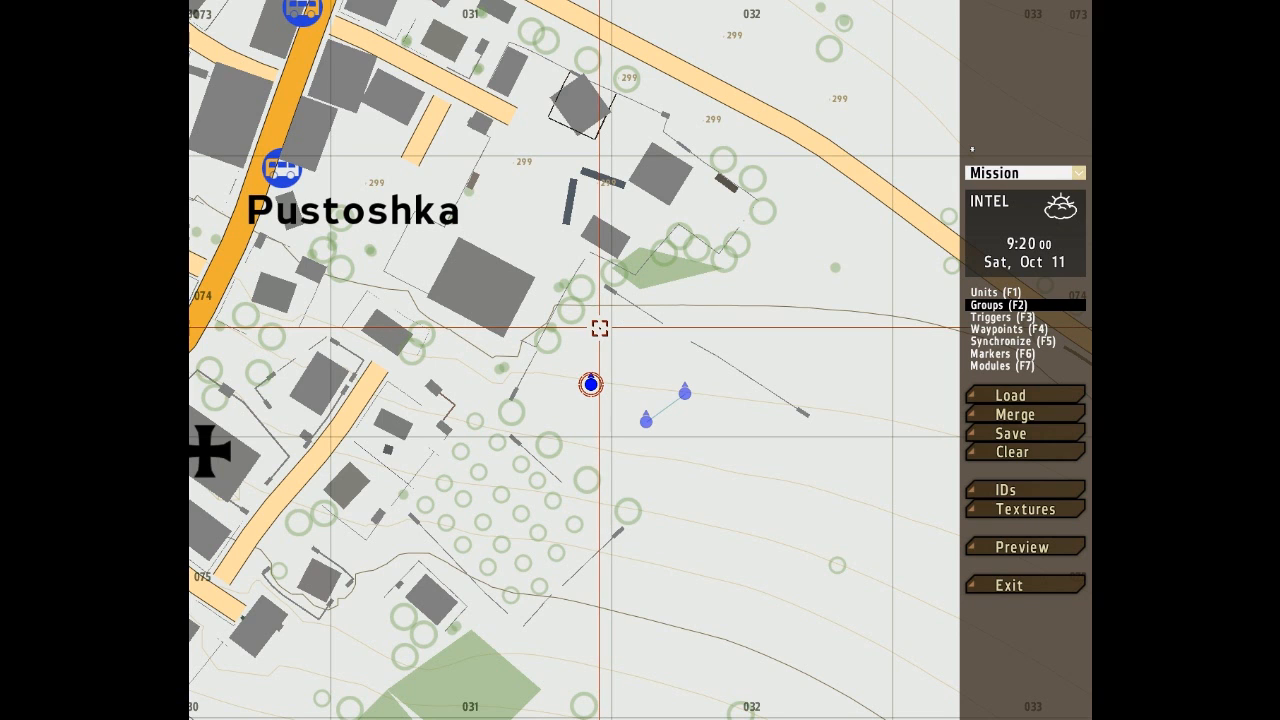
# - Link the two non-playable Riflemen back to the player unit's group
pyautogui.click(646, 421)
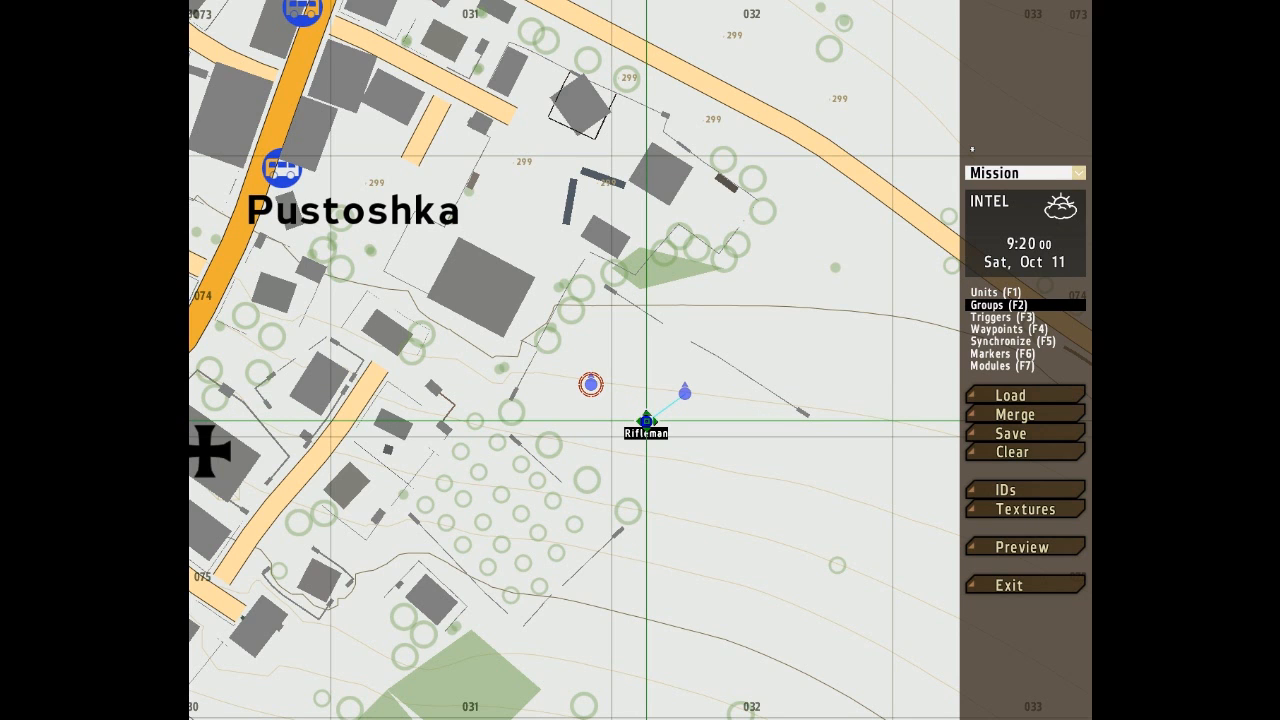
pyautogui.moveTo(646, 421); pyautogui.dragTo(591, 383)
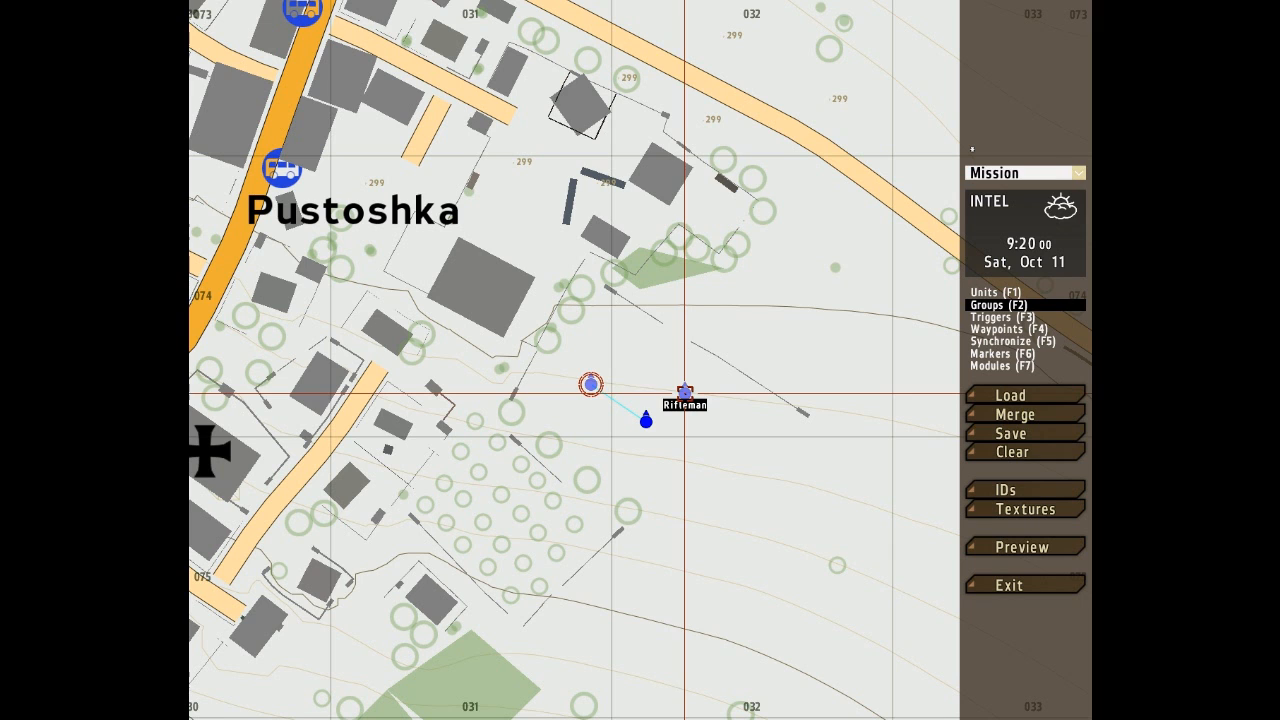
pyautogui.click(590, 383)
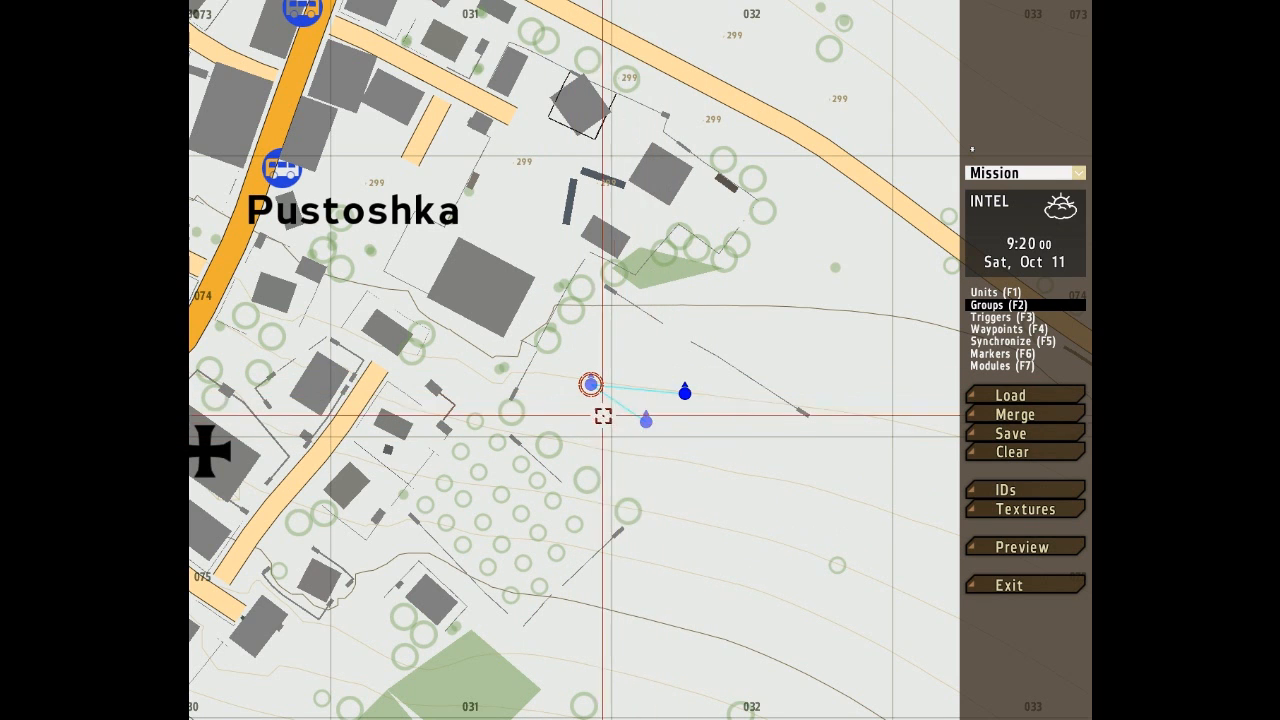
# - Delete all three Riflemen from the map
pyautogui.press('Delete')
pyautogui.press('Delete')
pyautogui.press('Delete')
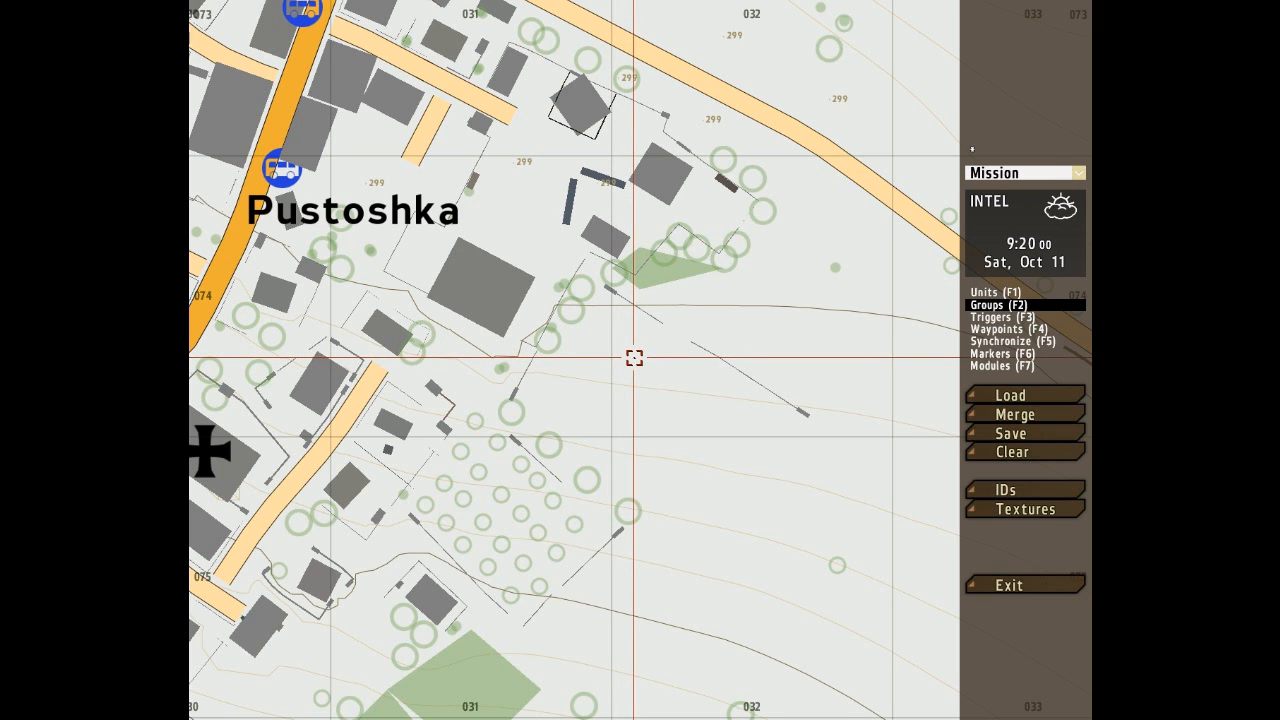
# - Start inserting a group in the open field east of the orchard, with side BLUFOR and faction BAF
pyautogui.moveTo(719, 484); pyautogui.dragTo(520, 337, button='right')
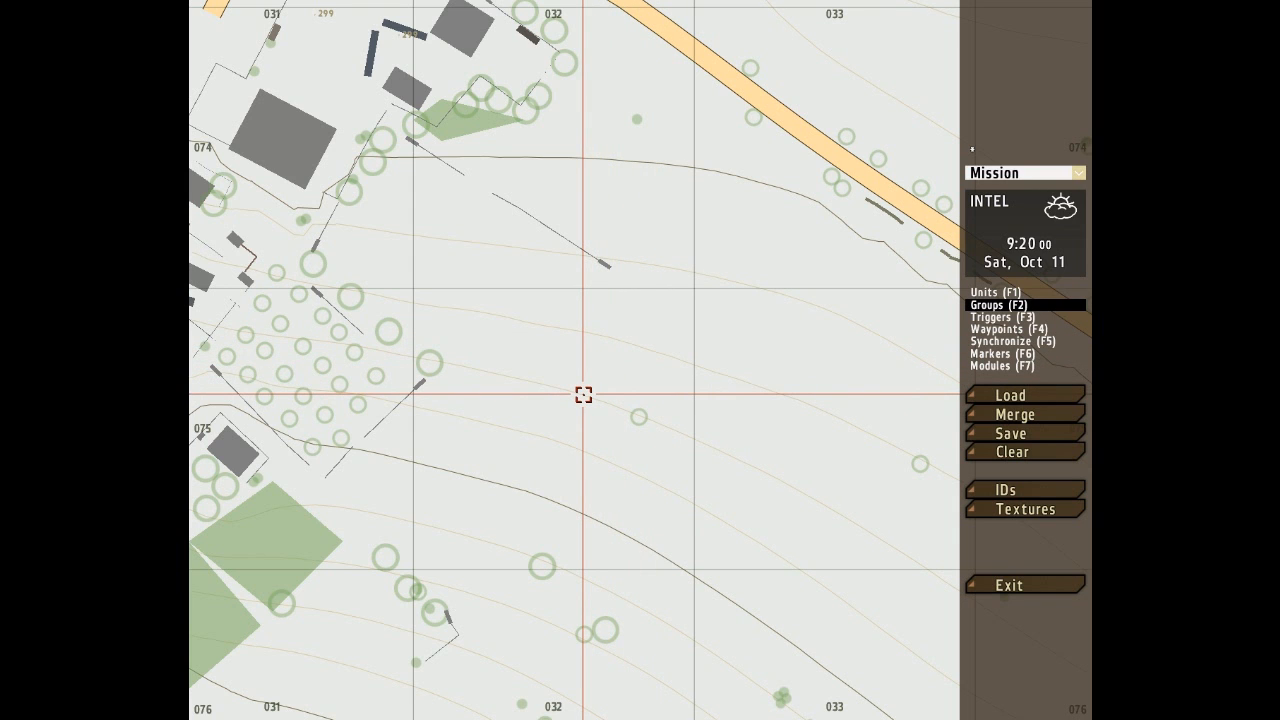
pyautogui.doubleClick(583, 394)
pyautogui.moveTo(607, 283); pyautogui.dragTo(486, 310)
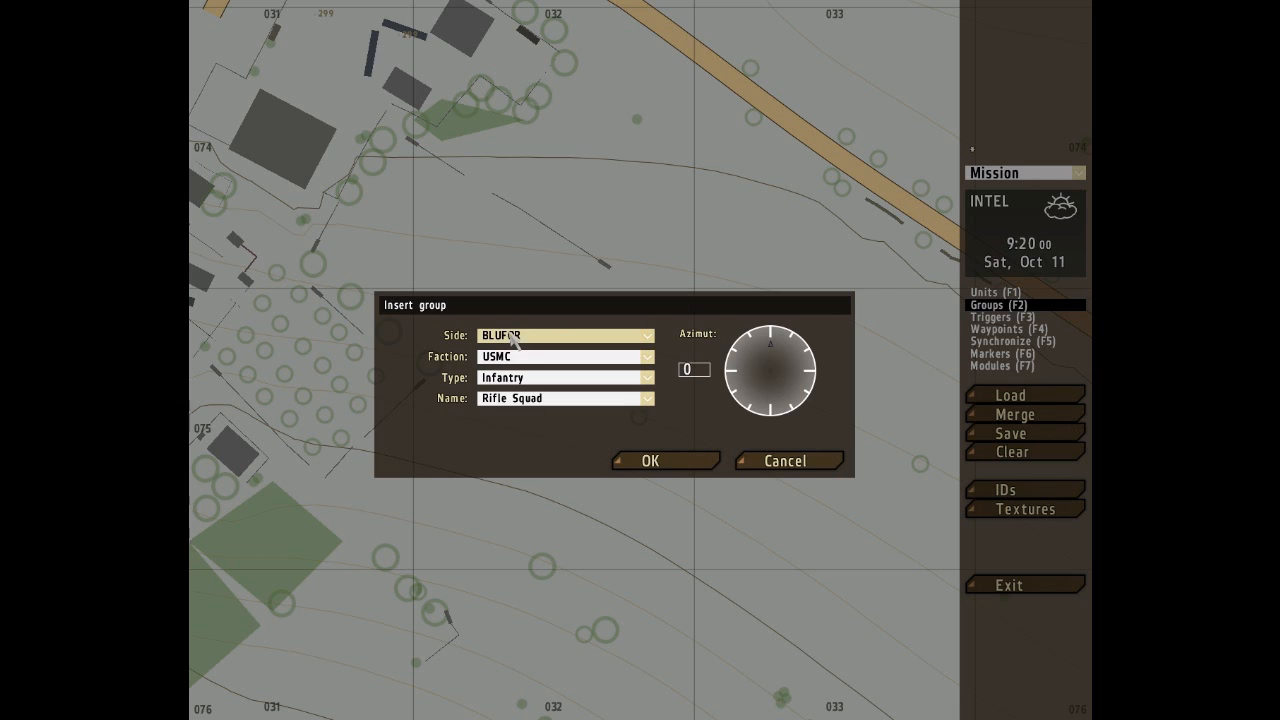
pyautogui.click(648, 337)
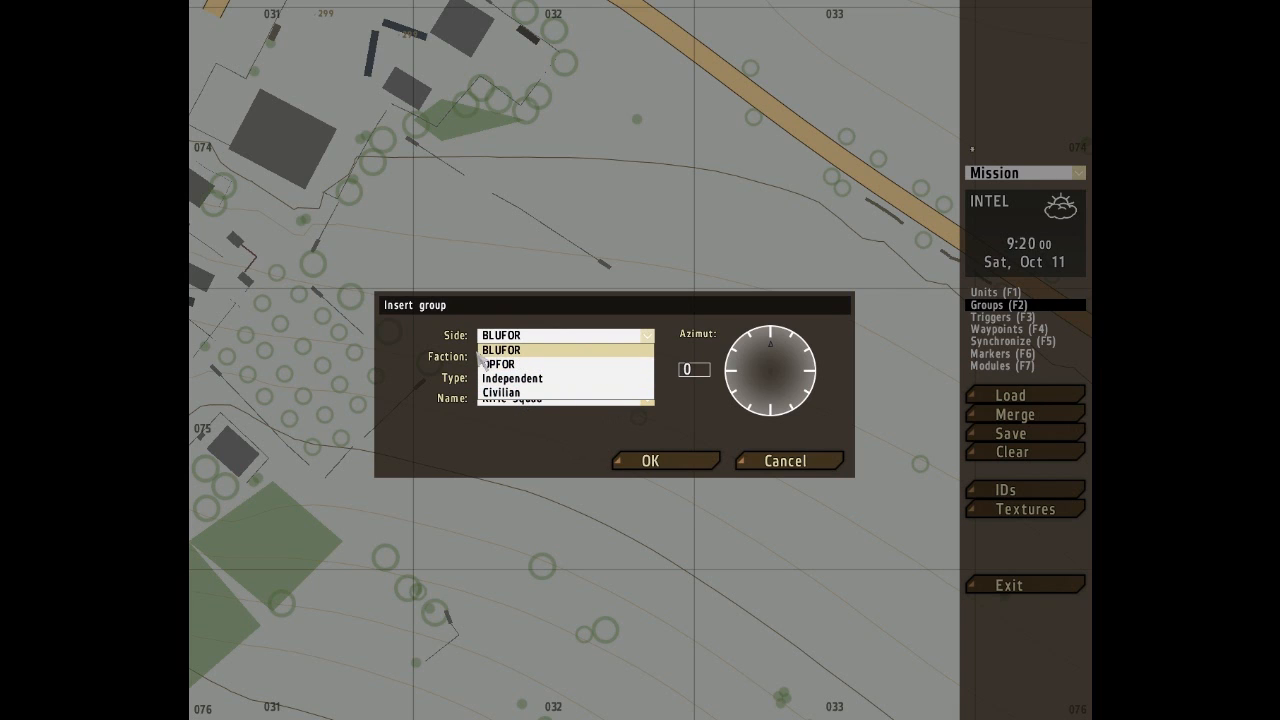
pyautogui.click(513, 349)
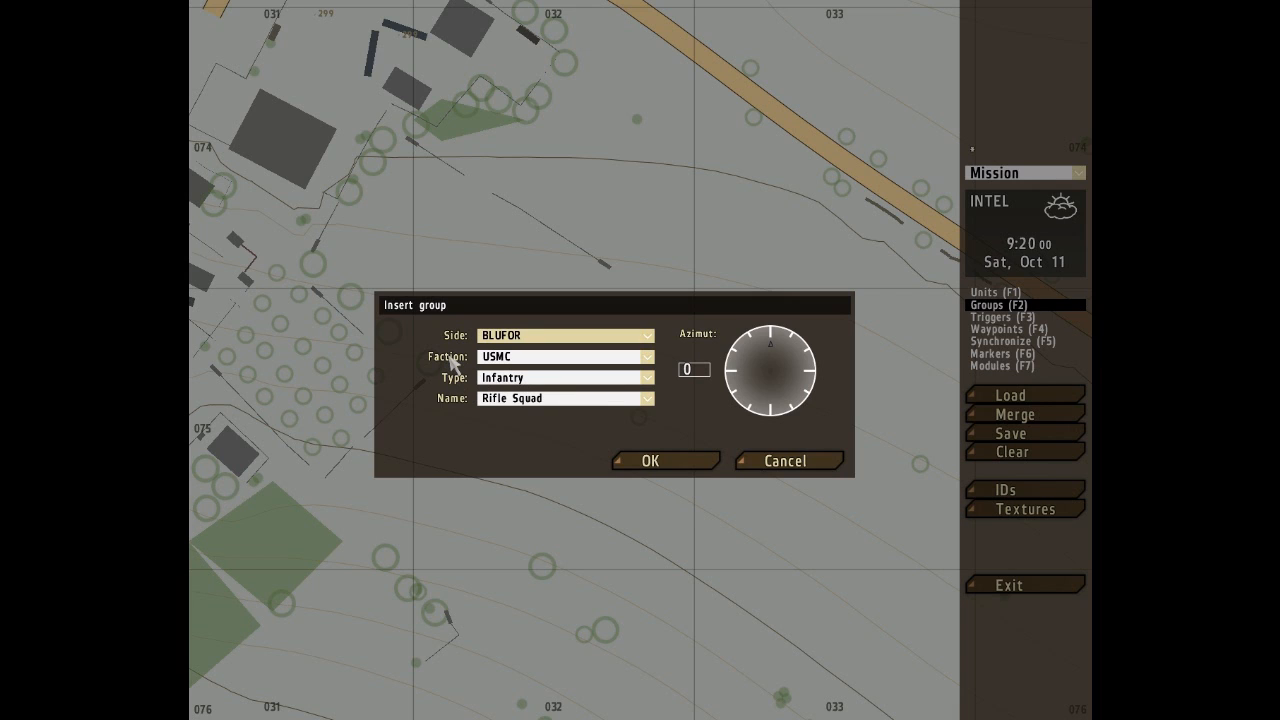
pyautogui.click(609, 356)
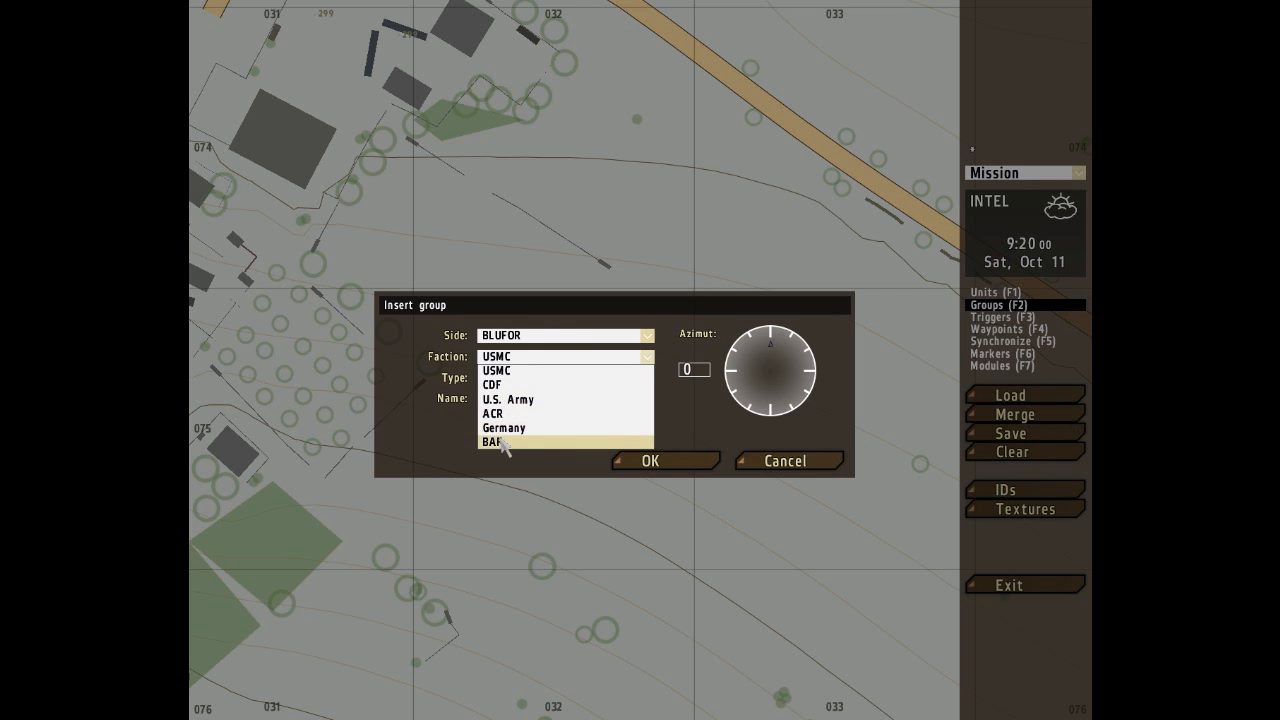
pyautogui.click(503, 441)
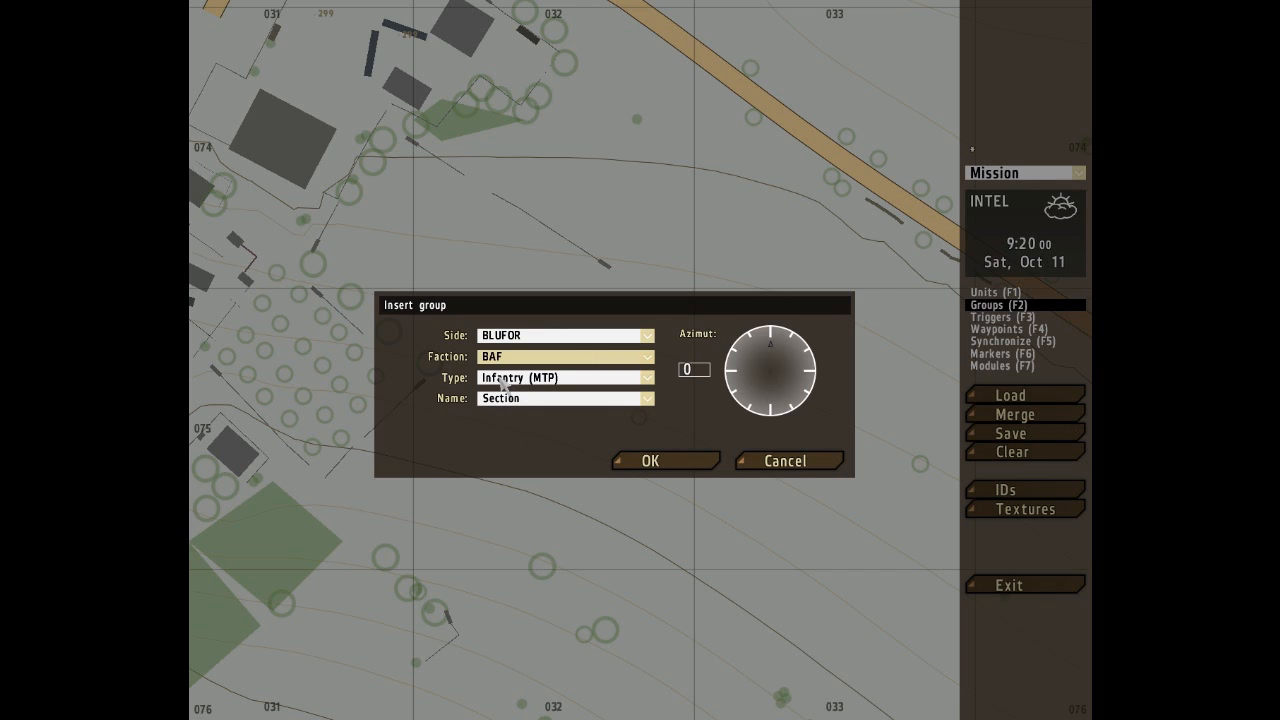
# - Set the new group's type to Infantry (woodland) and its name to Fireteam
pyautogui.click(503, 380)
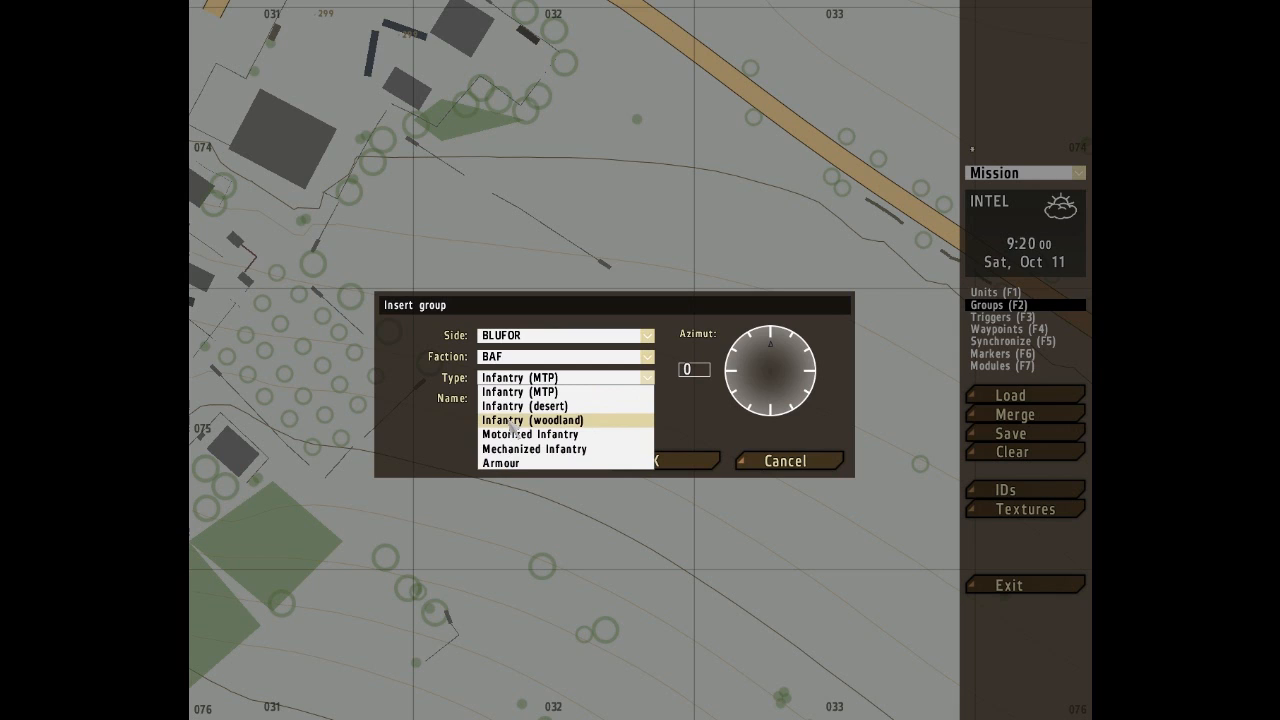
pyautogui.click(515, 423)
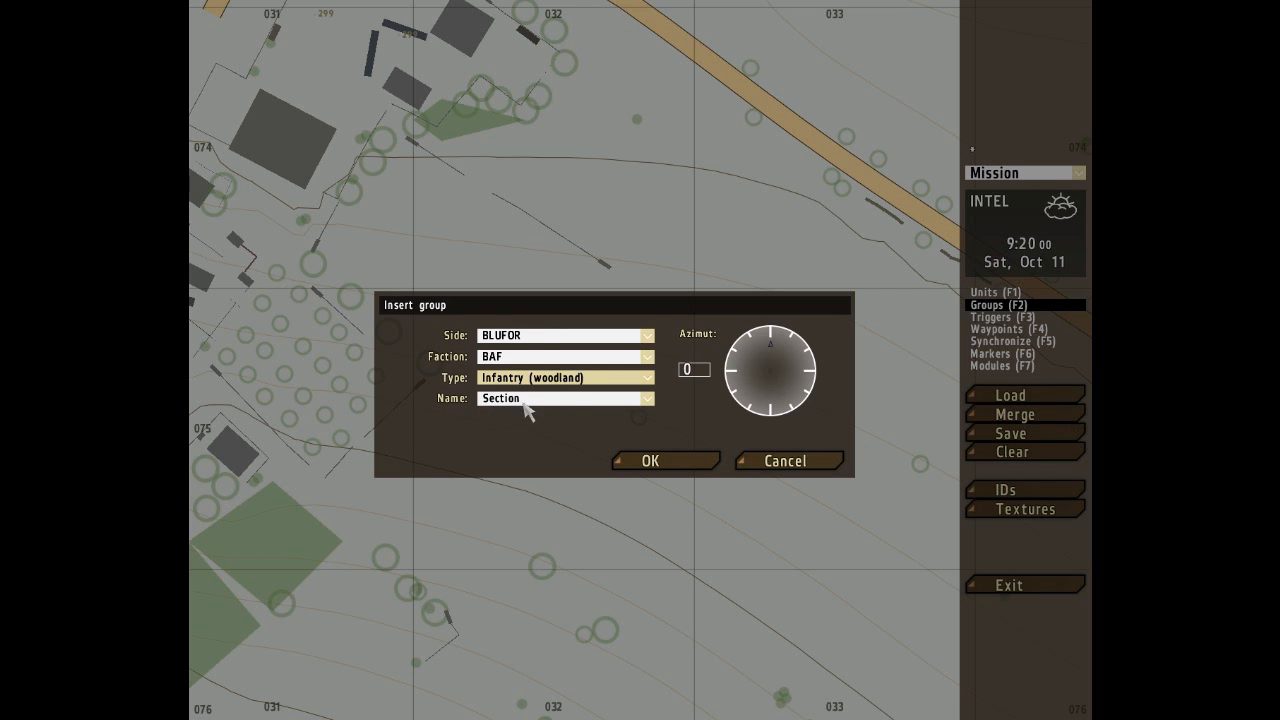
pyautogui.click(540, 400)
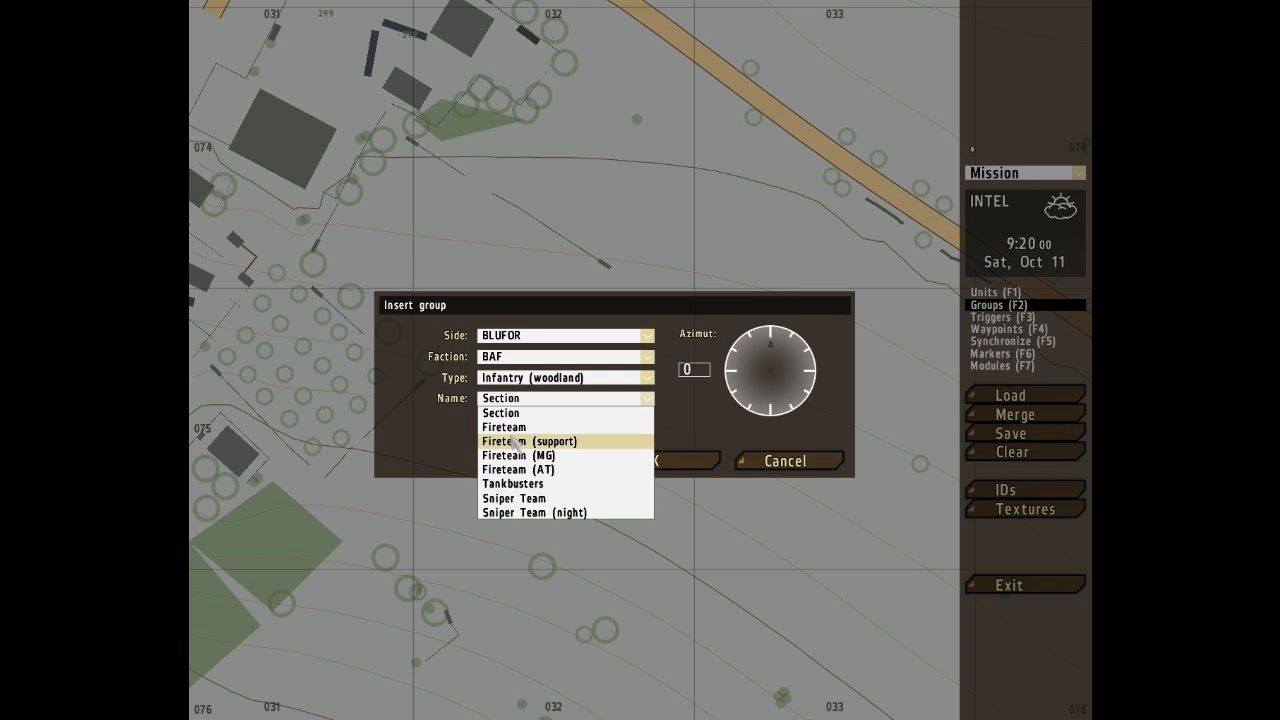
pyautogui.click(506, 429)
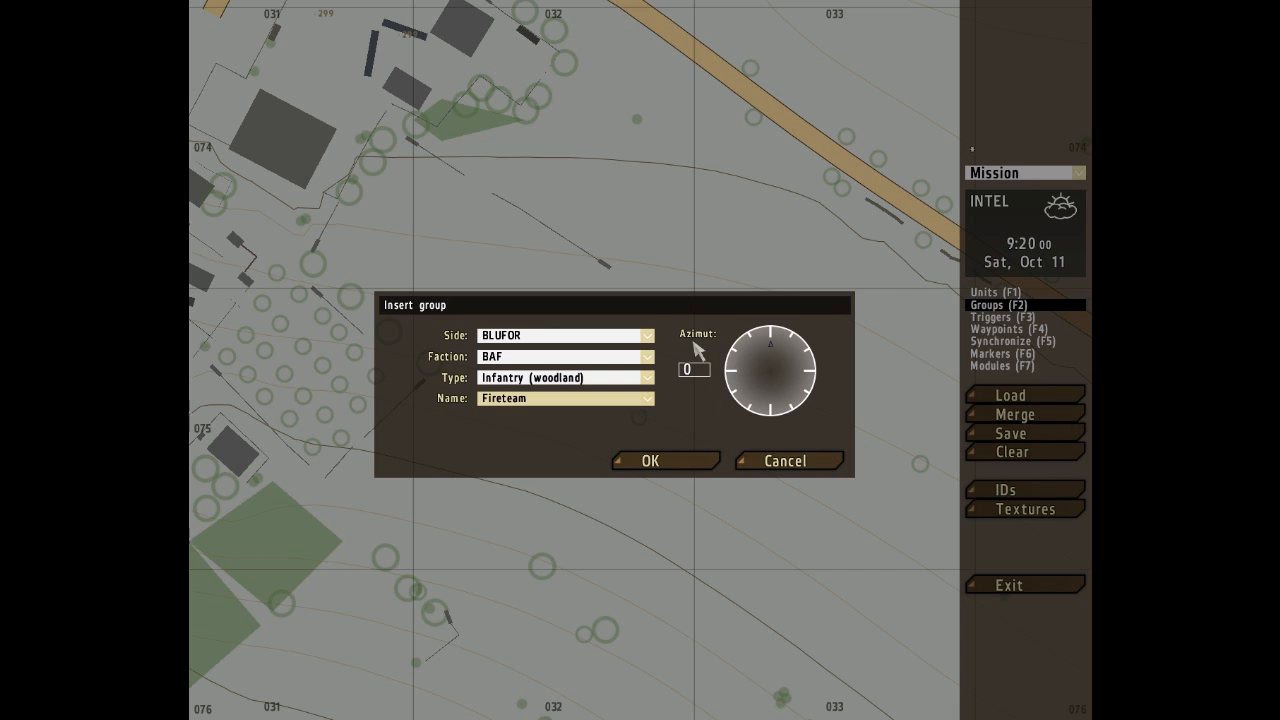
# - Set the fireteam's azimuth to 200, insert the group on the map and dismiss the missing-player message
pyautogui.click(757, 344)
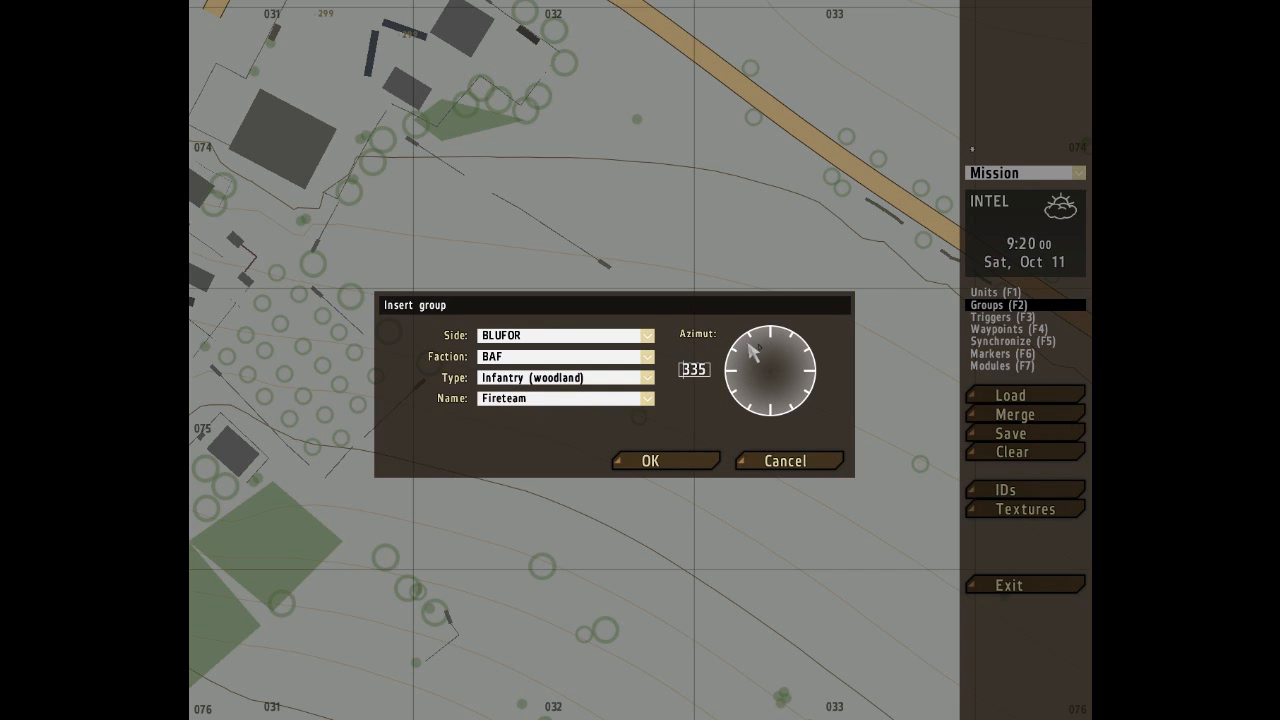
pyautogui.click(737, 361)
pyautogui.click(755, 402)
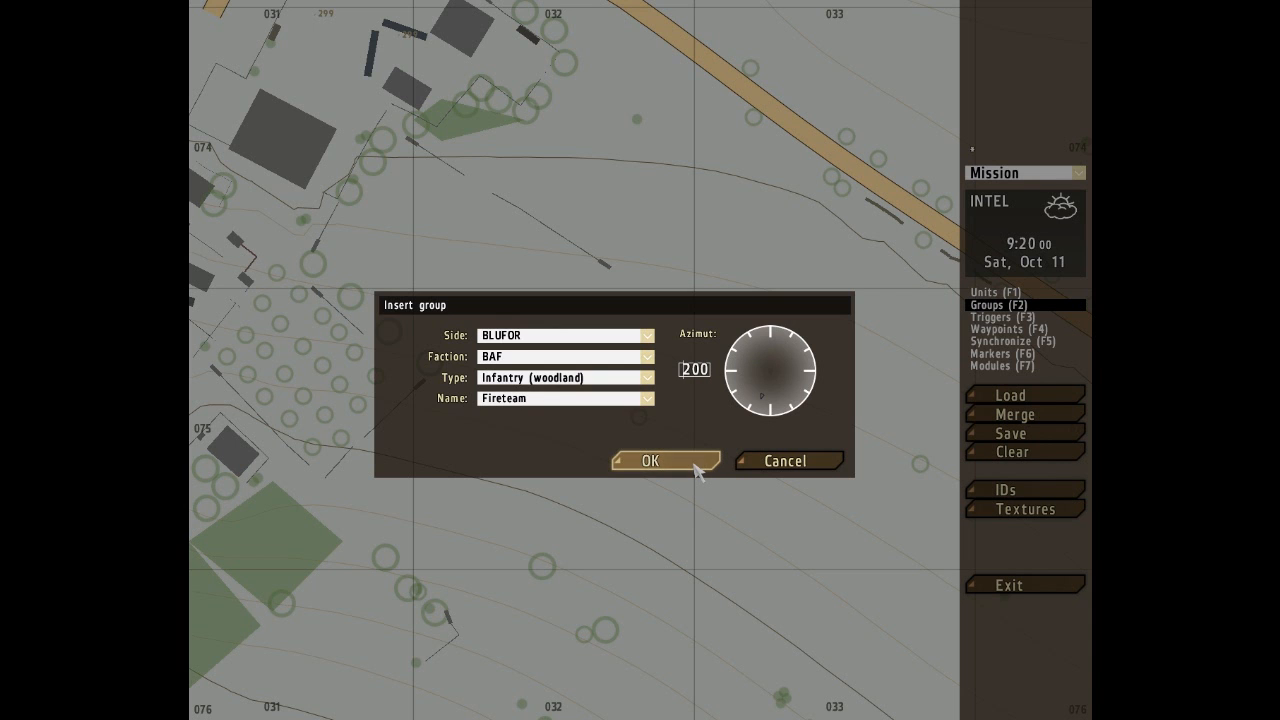
pyautogui.click(696, 466)
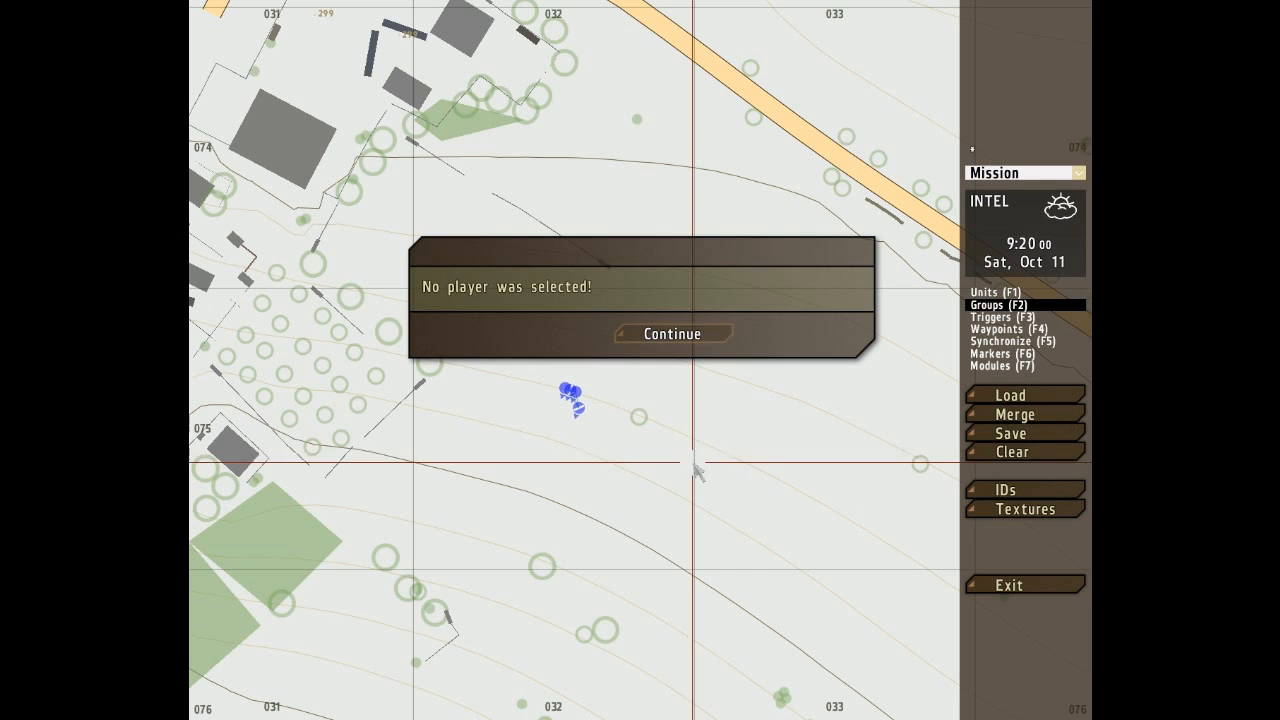
pyautogui.click(669, 334)
# - Insert a BLUFOR BAF Armour group, Warrior Platoon (desert), northeast of the fireteam
pyautogui.scroll(6, 633, 393)
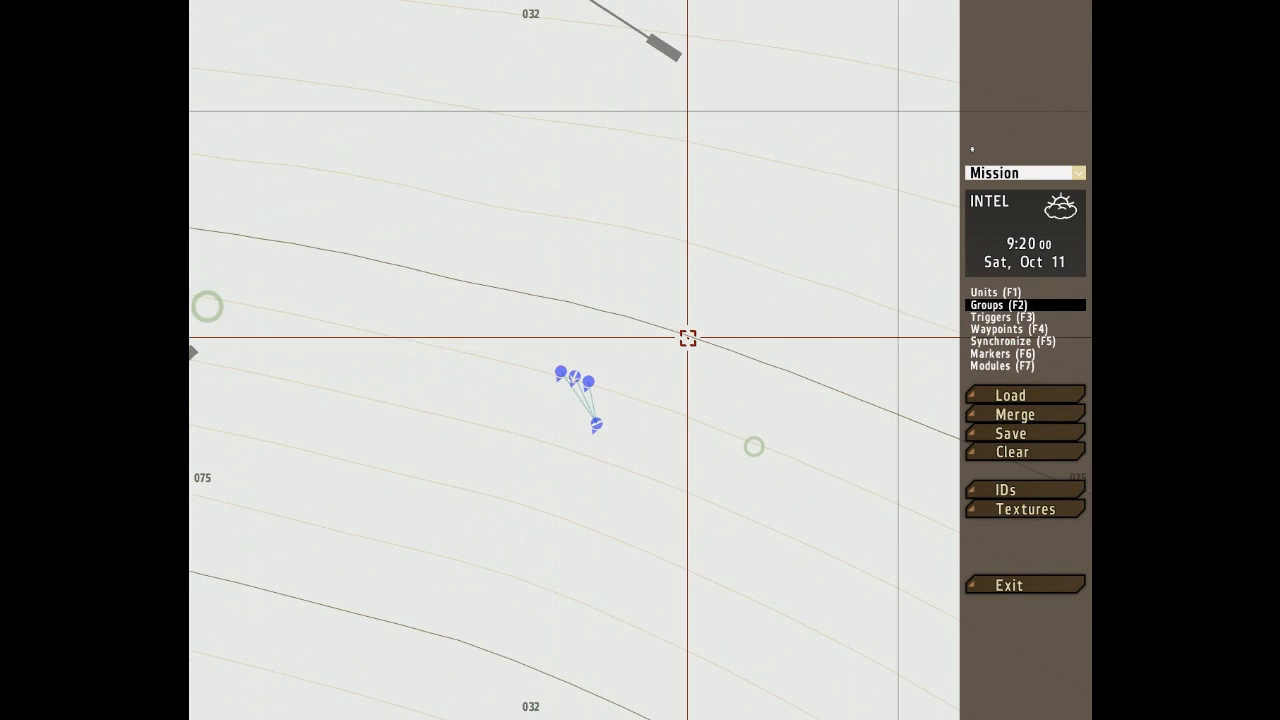
pyautogui.moveTo(718, 337); pyautogui.dragTo(511, 387, button='right')
pyautogui.scroll(-2, 655, 381)
pyautogui.scroll(-3, 655, 381)
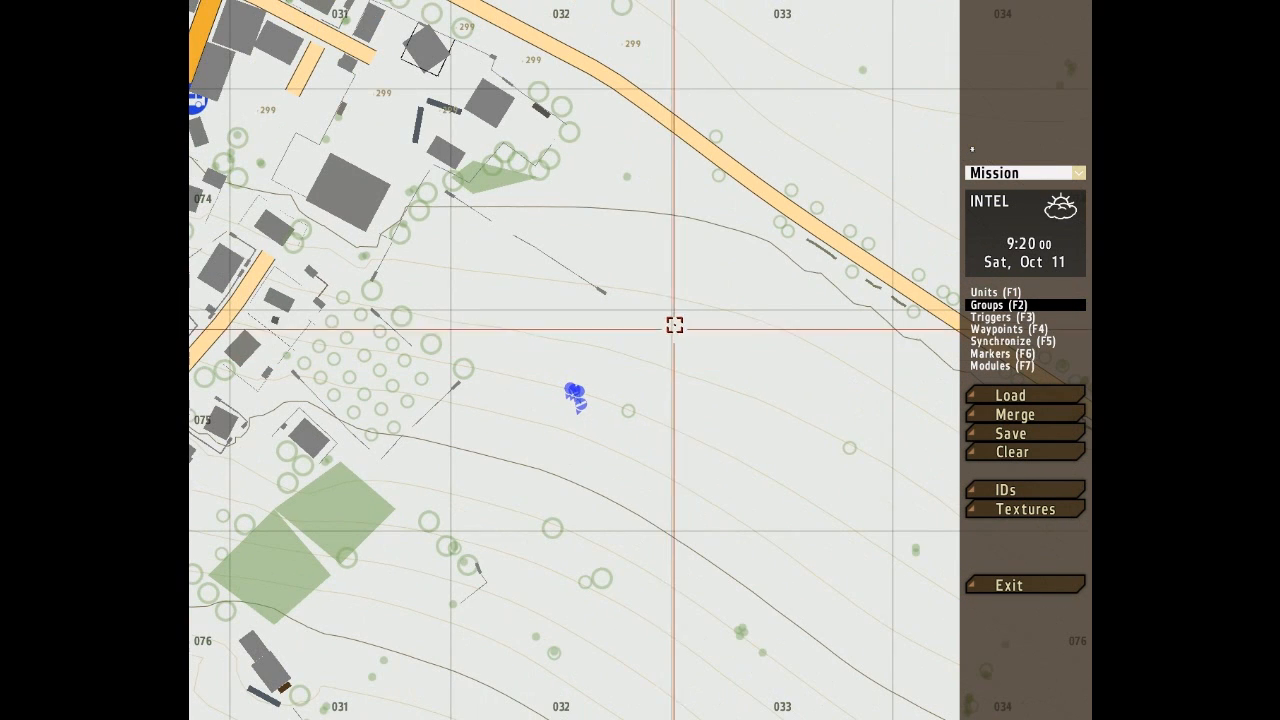
pyautogui.doubleClick(664, 321)
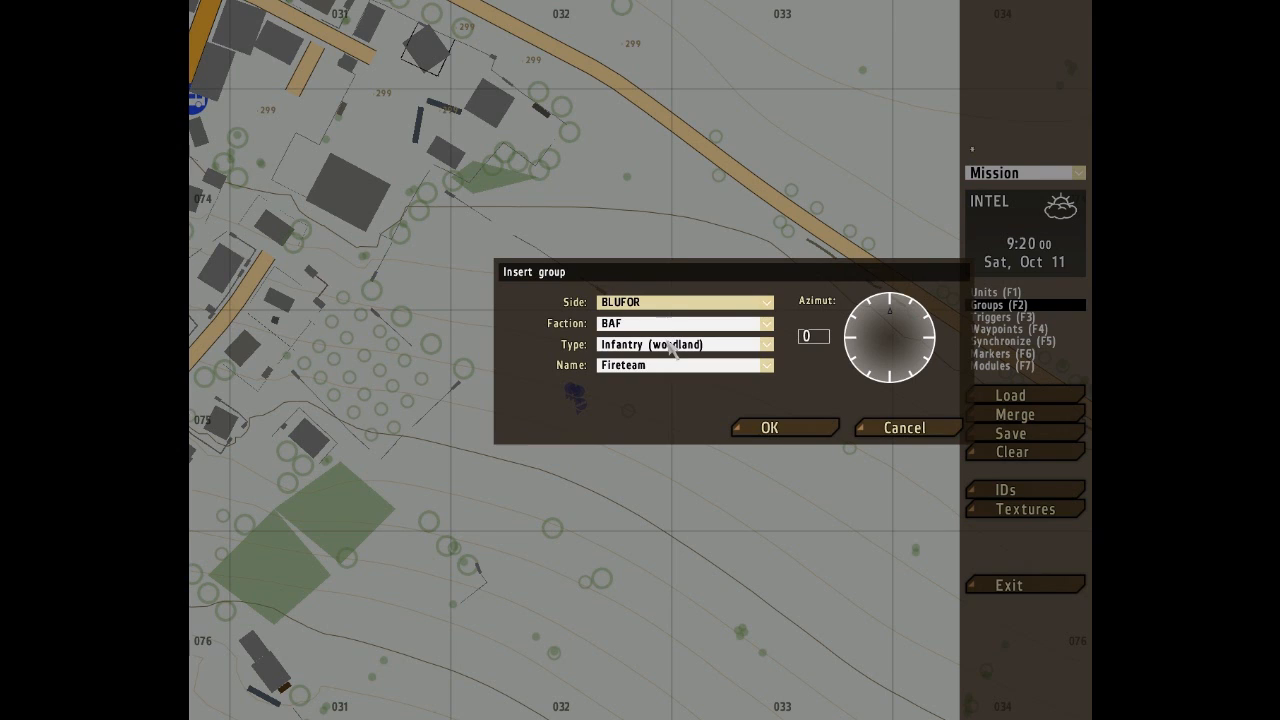
pyautogui.click(668, 344)
pyautogui.click(646, 430)
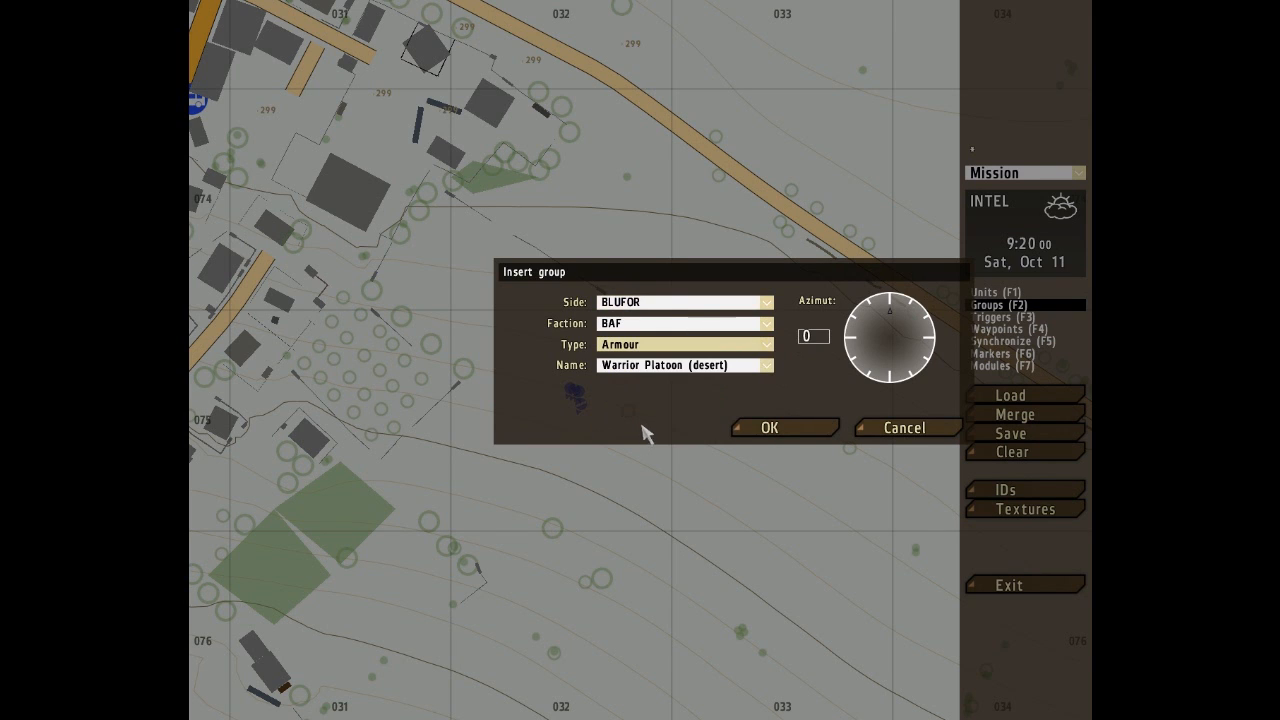
pyautogui.click(766, 428)
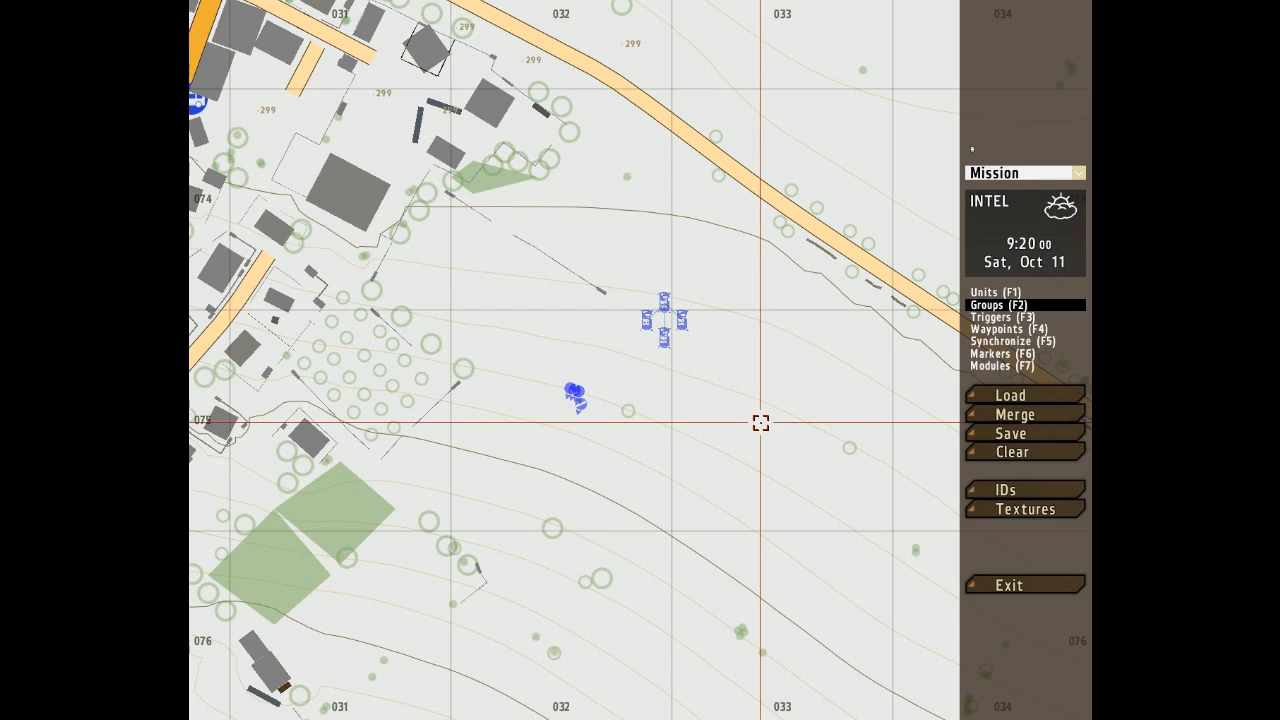
# - Insert a BLUFOR BAF Motorized Infantry group southeast of the Warrior platoon
pyautogui.moveTo(737, 423); pyautogui.dragTo(609, 423, button='right')
pyautogui.doubleClick(616, 416)
pyautogui.click(661, 344)
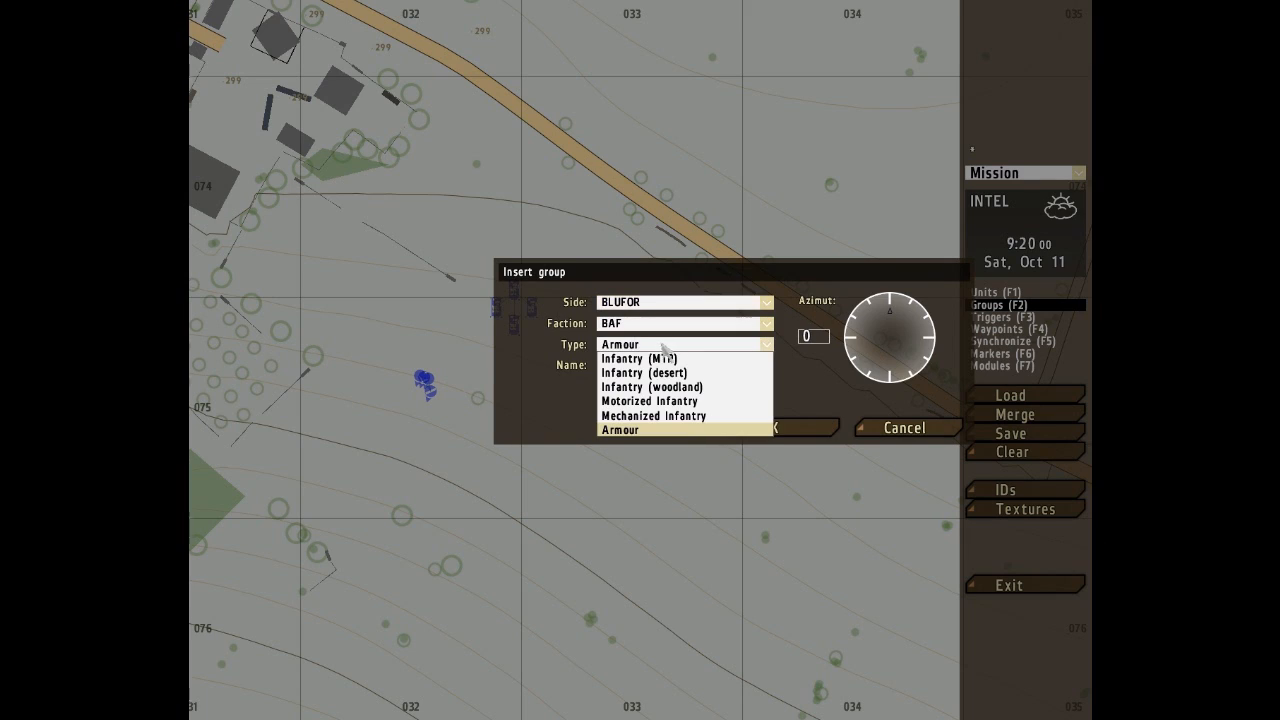
pyautogui.click(662, 404)
pyautogui.click(766, 429)
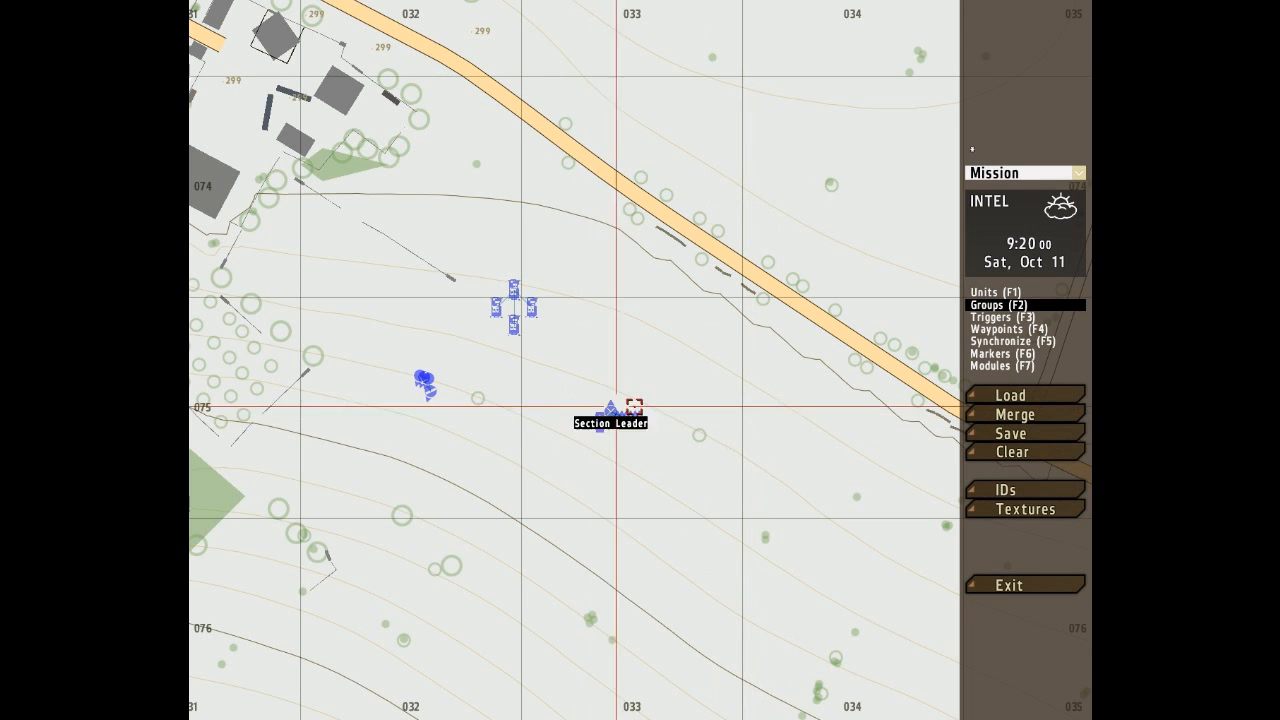
# - Insert a BLUFOR BAF Mechanized Infantry group, Mech. Inf. Section (desert), just west of the motorized patrol
pyautogui.doubleClick(512, 438)
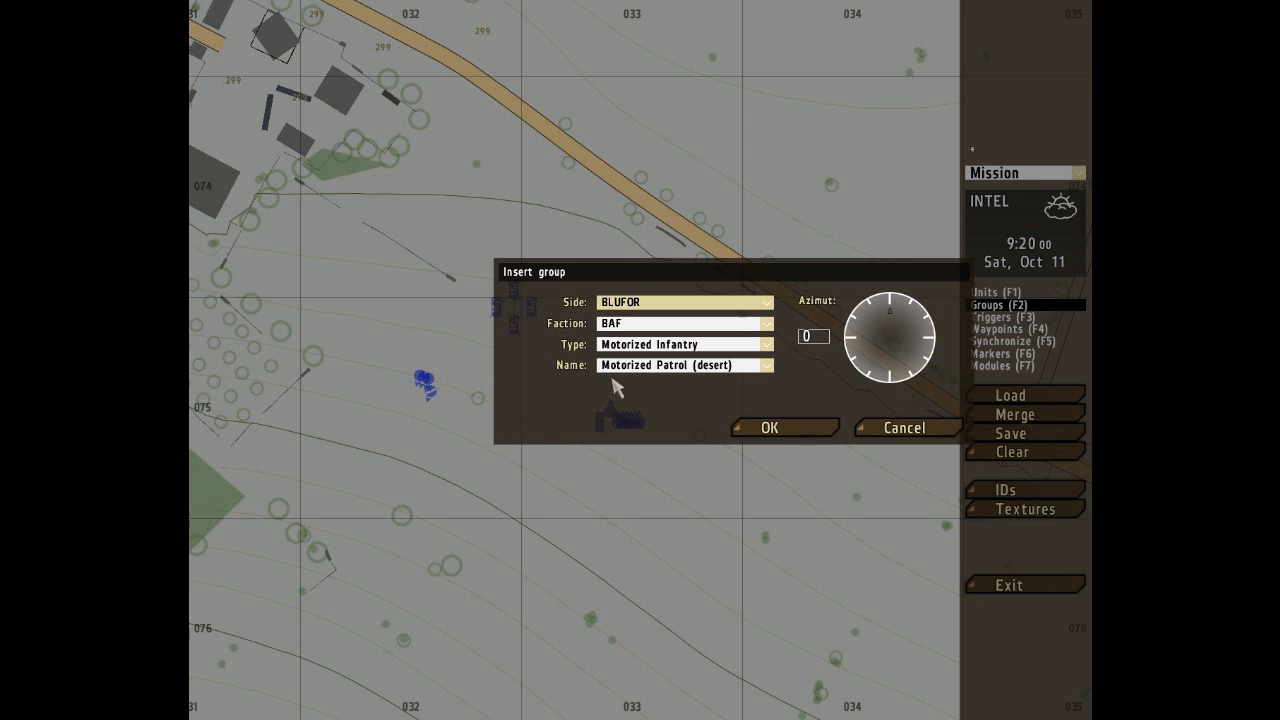
pyautogui.click(652, 345)
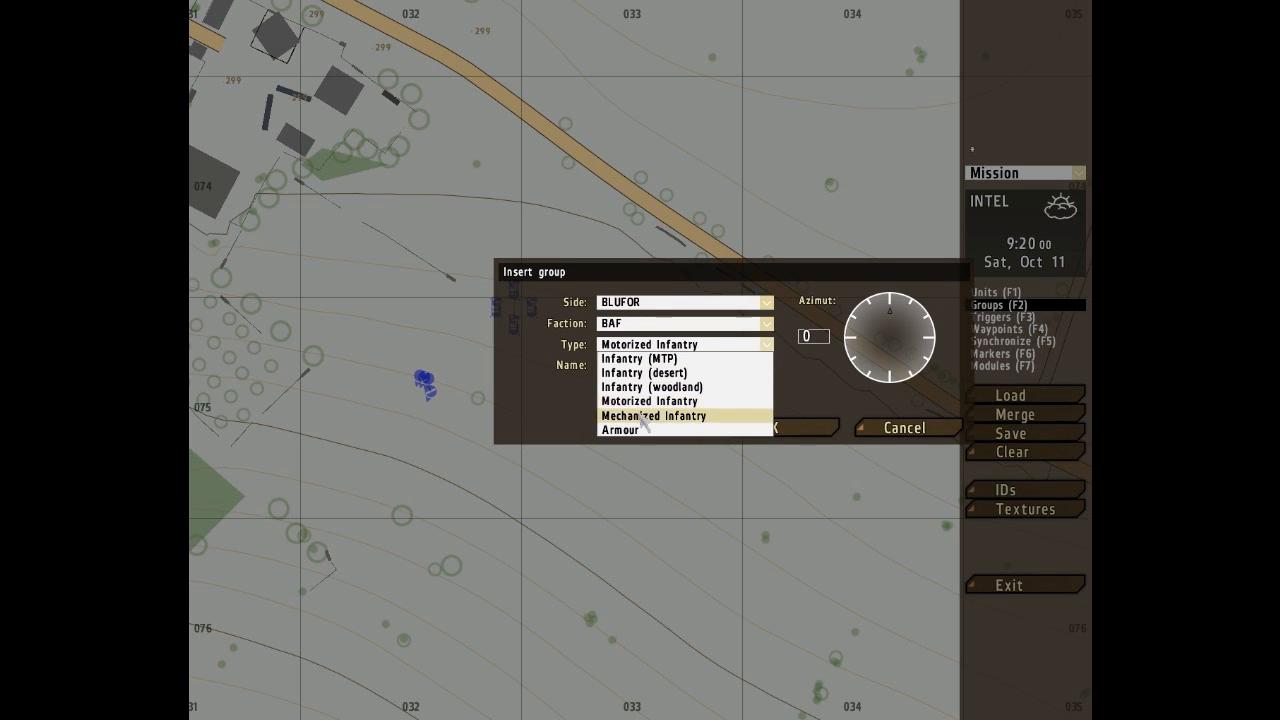
pyautogui.click(645, 416)
pyautogui.click(786, 430)
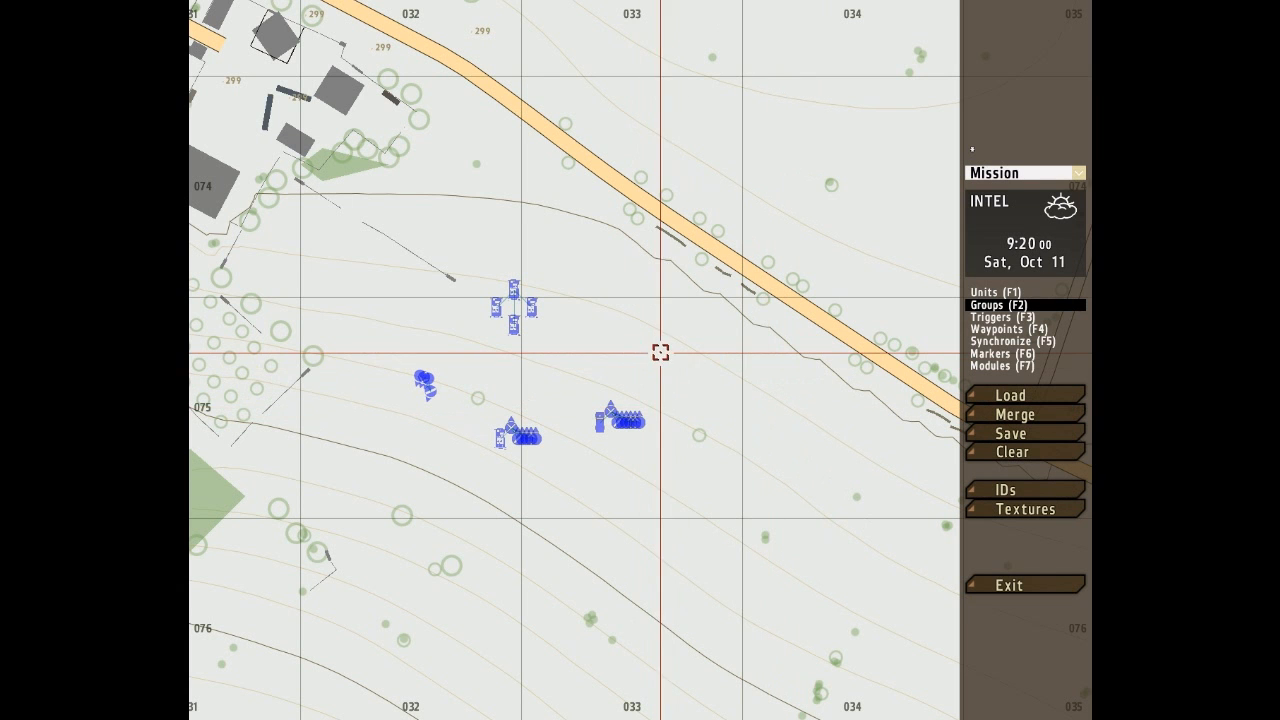
# - Insert a BLUFOR Germany Infantry group, KSK Team, north of the motorized patrol and east of the Warrior platoon
pyautogui.doubleClick(621, 335)
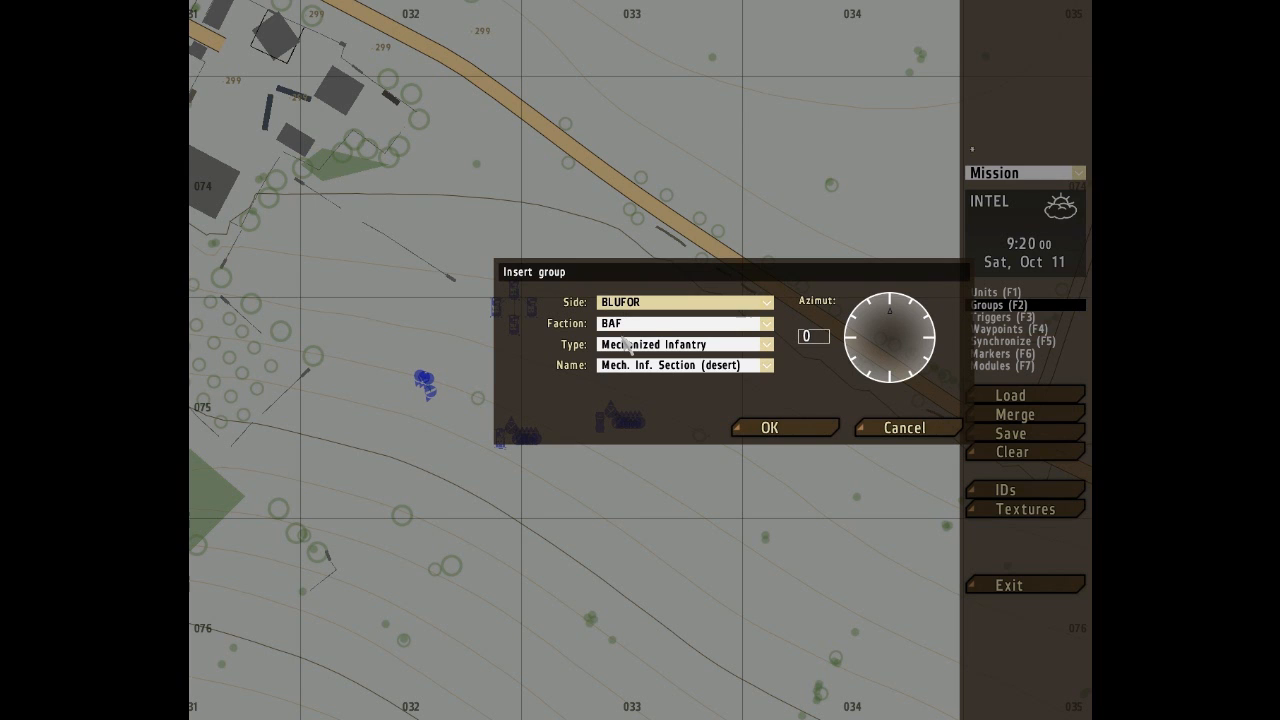
pyautogui.click(656, 324)
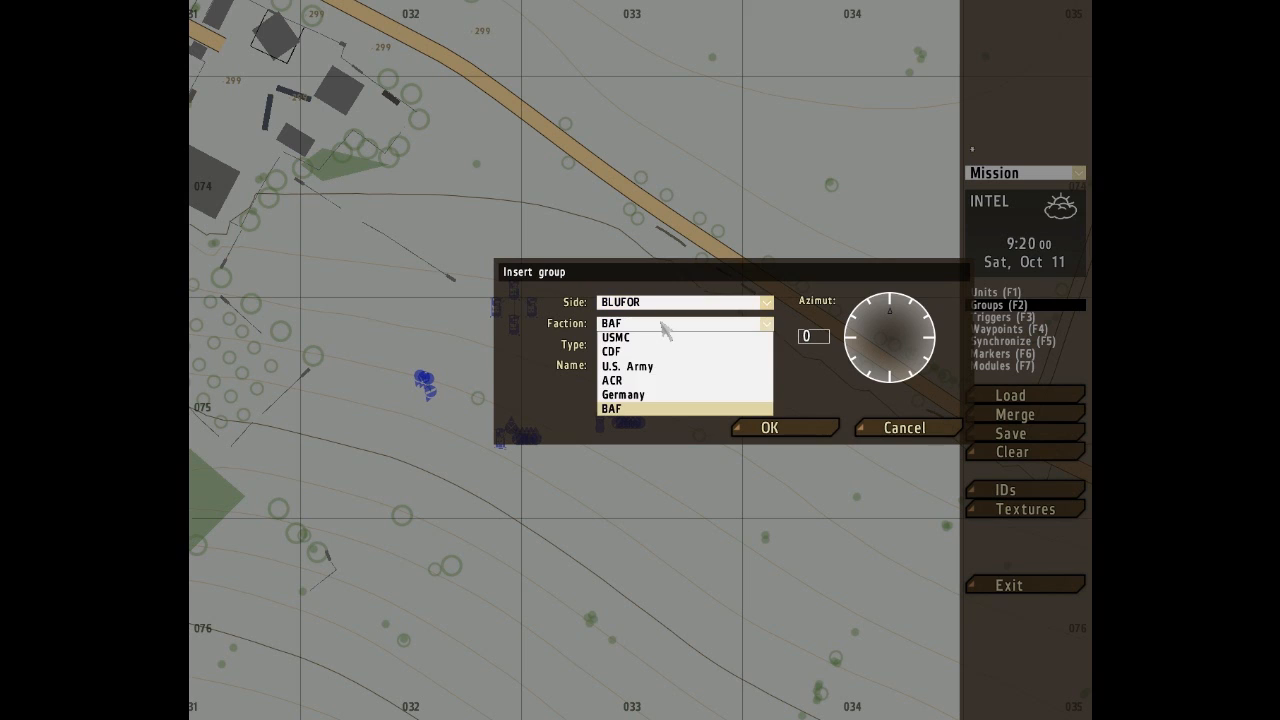
pyautogui.click(640, 395)
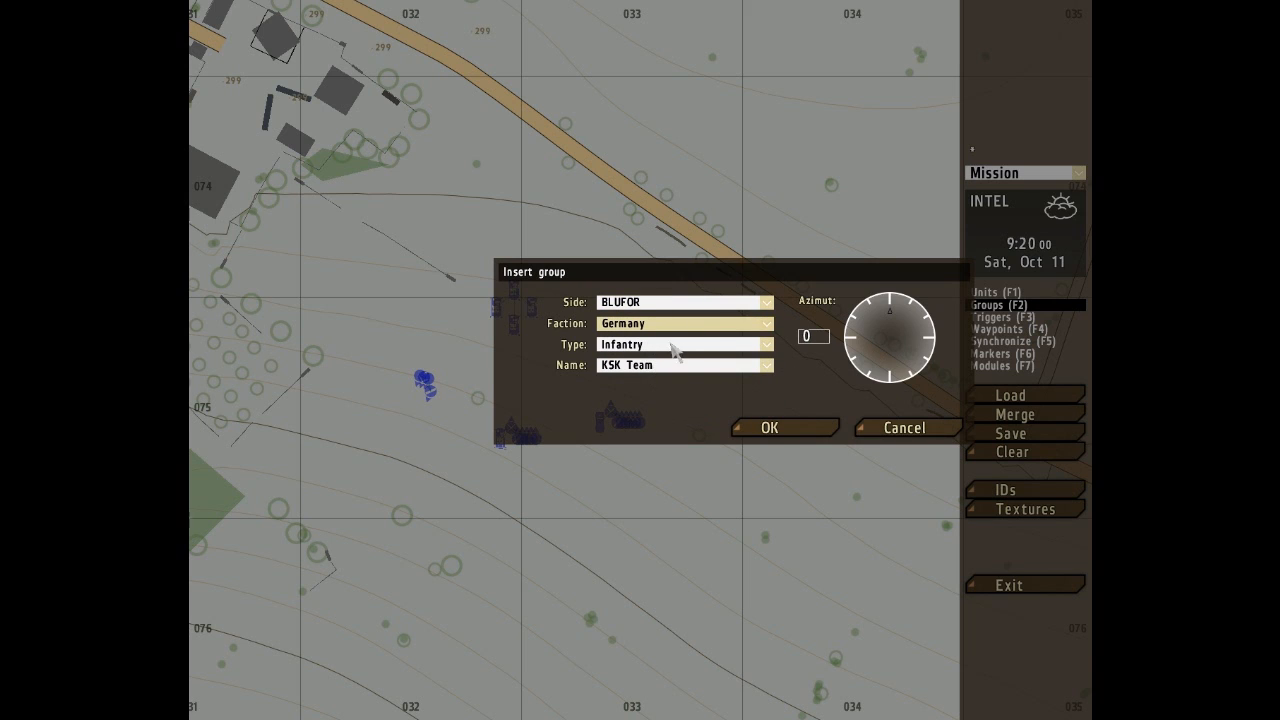
pyautogui.click(673, 365)
pyautogui.click(675, 352)
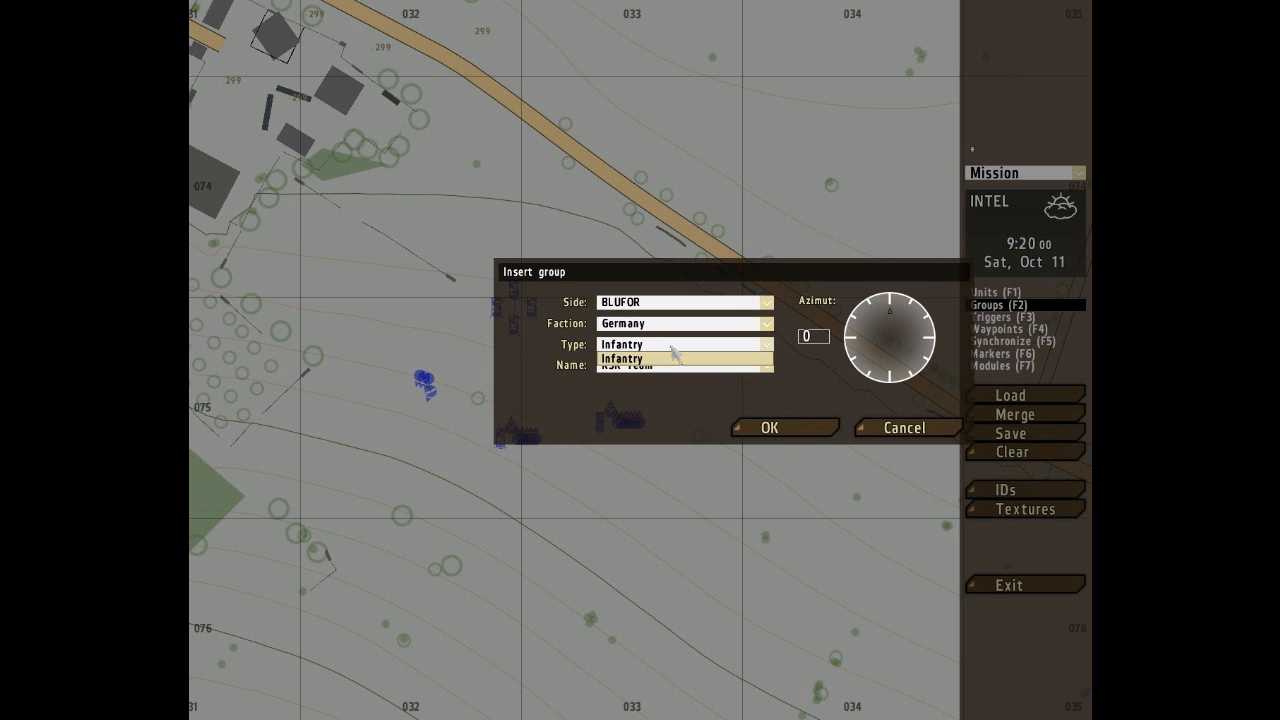
pyautogui.click(764, 429)
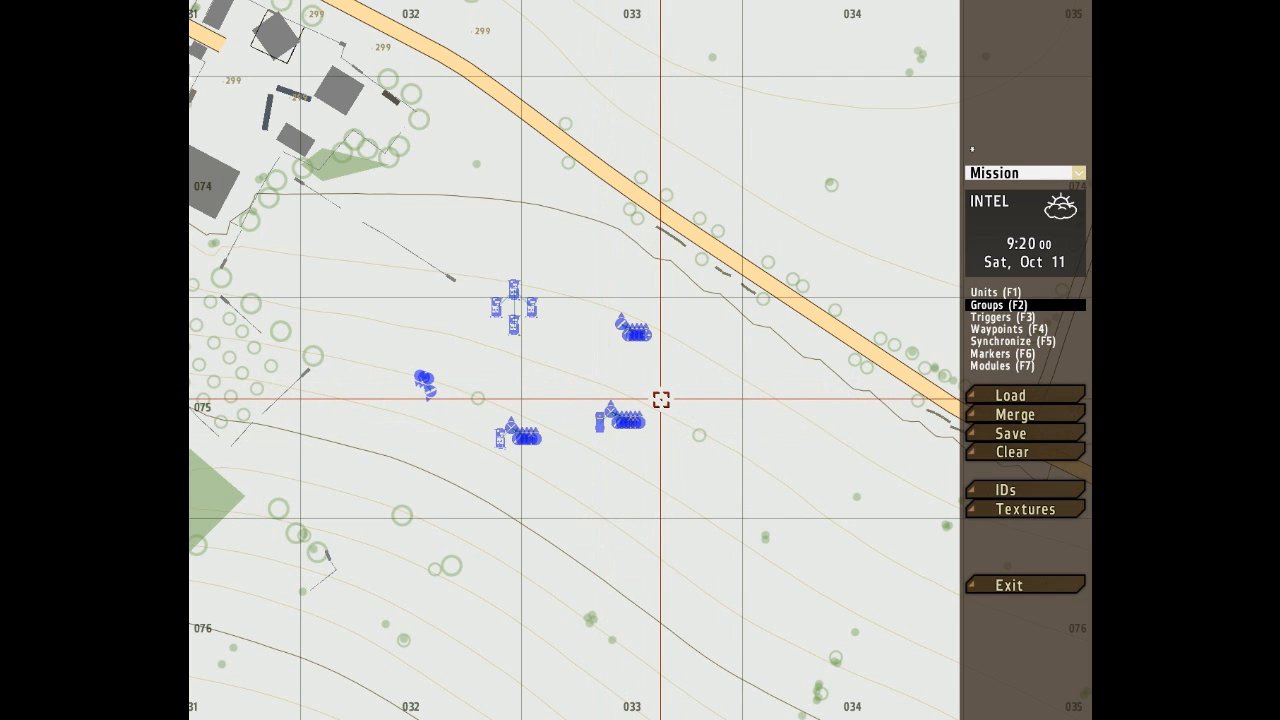
pyautogui.moveTo(540, 401); pyautogui.dragTo(601, 465, button='right')
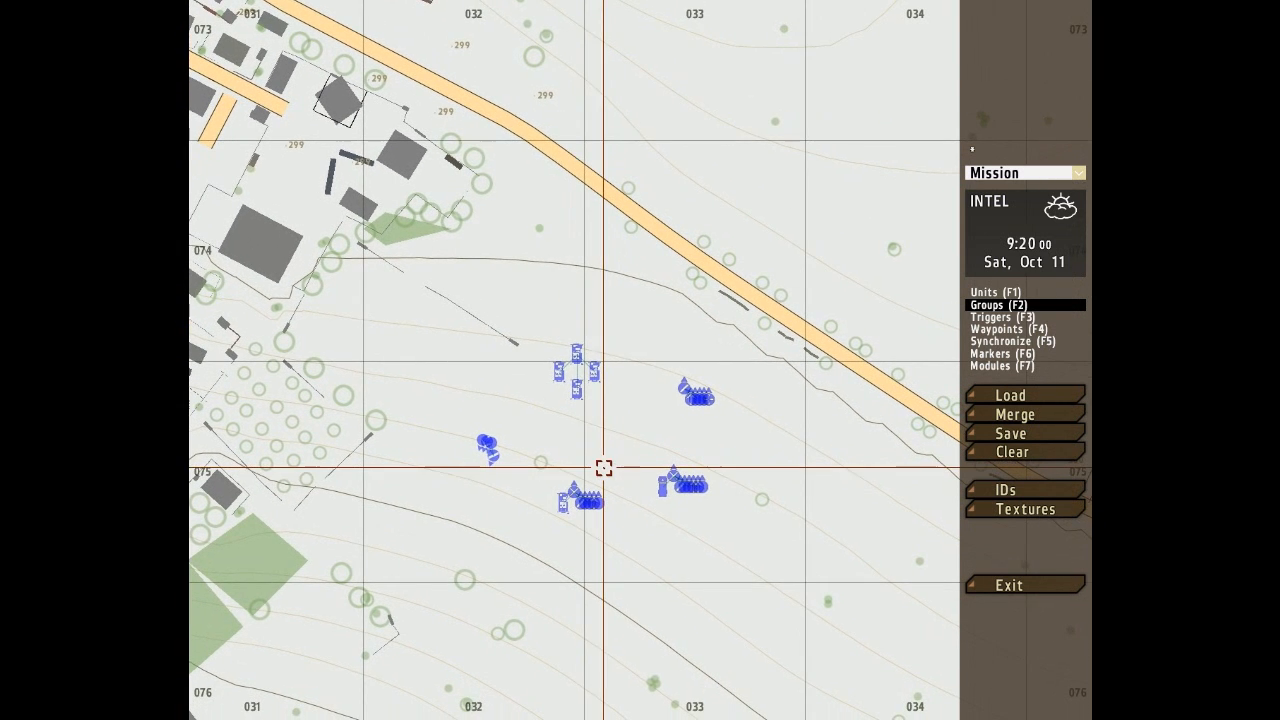